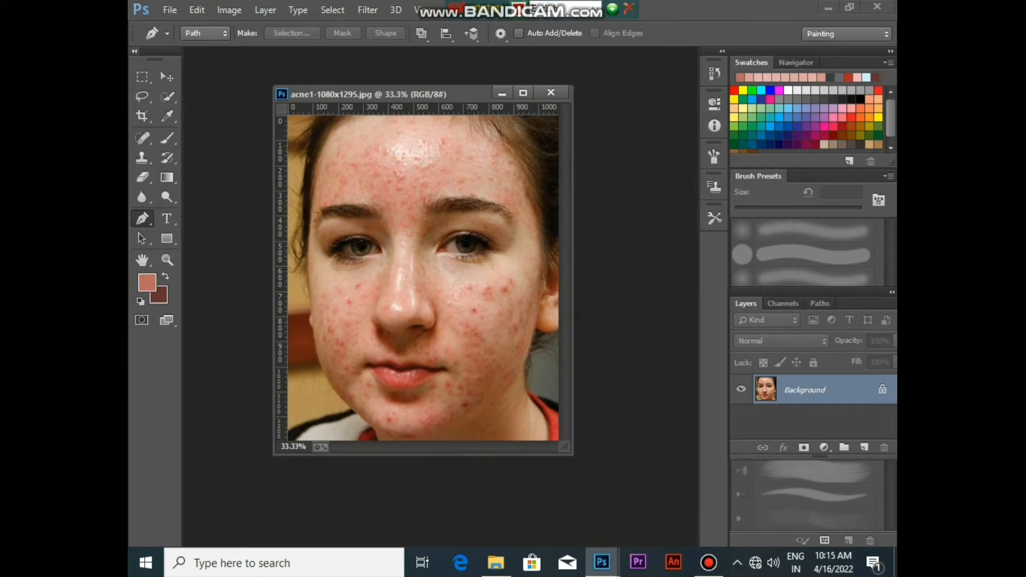
Collapse the toolbox to a single column and heal a forehead blemish with the Spot Healing Brush Tool
click(134, 50)
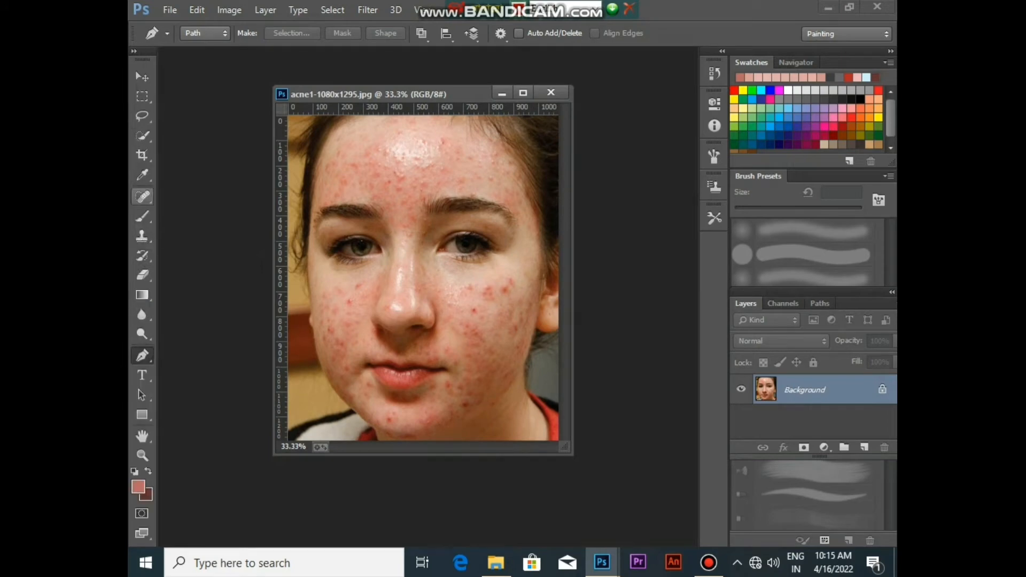
click(142, 197)
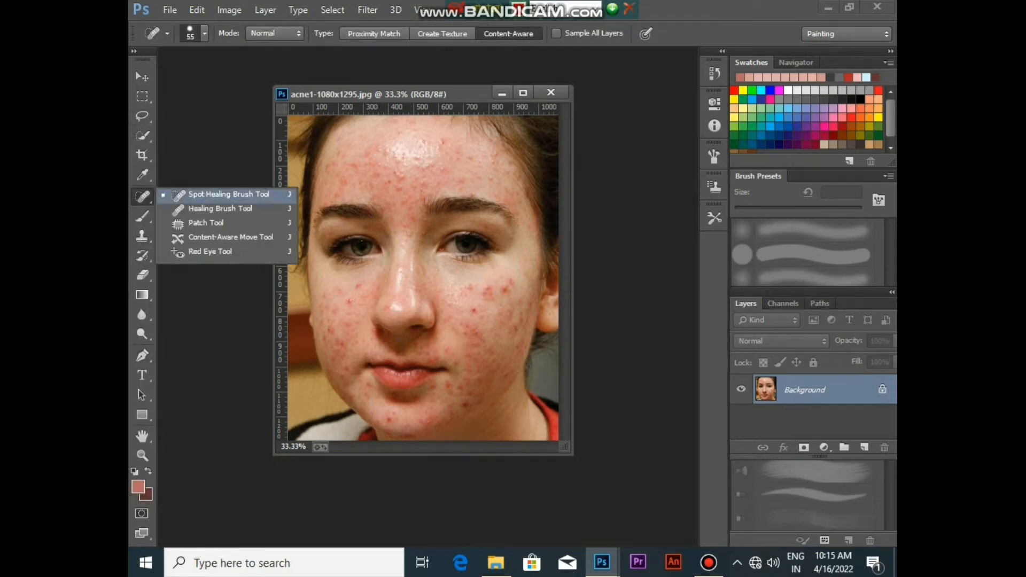
click(229, 194)
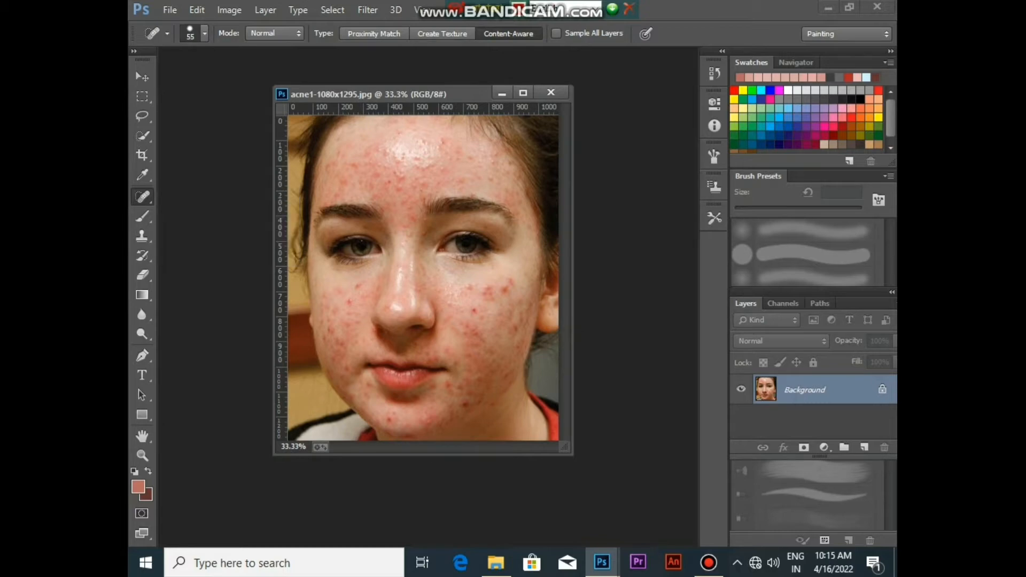
click(381, 152)
Set the Spot Healing Brush size to 58 px
click(204, 33)
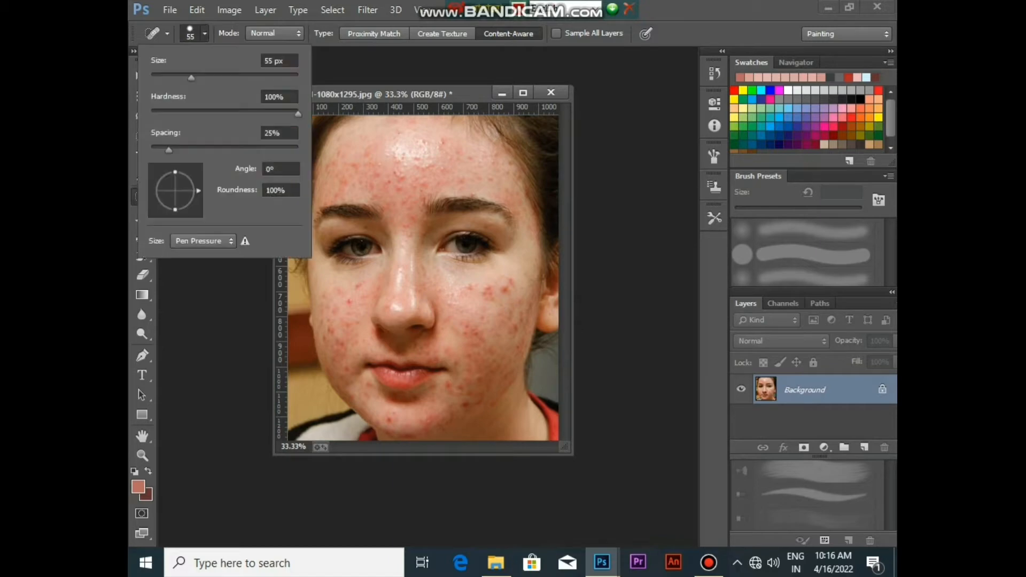
drag(191, 78, 191, 78)
key(Return)
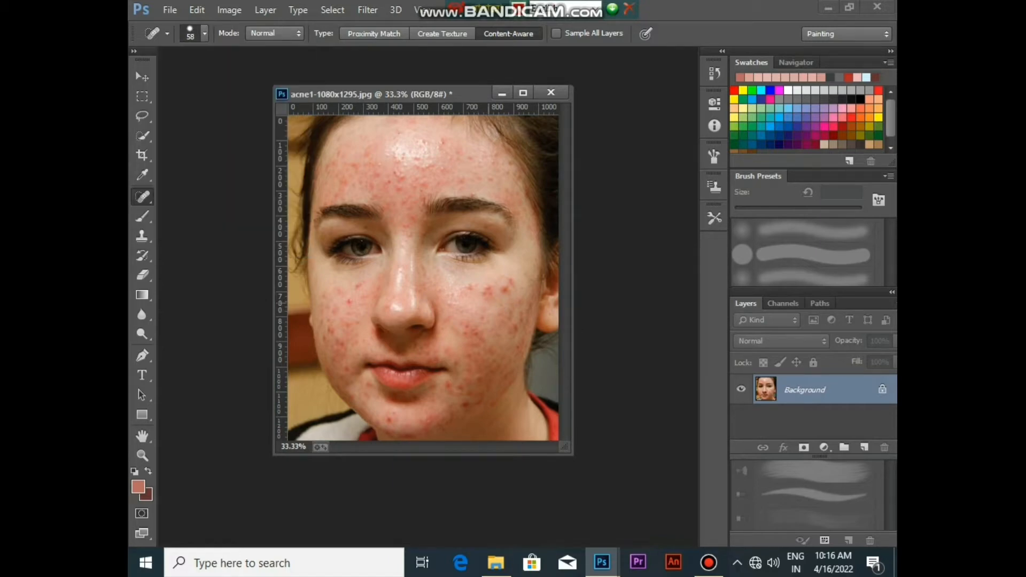
Heal the large red spots on the upper cheek below the eye on the photo's right side
scroll(480, 290, up, 9)
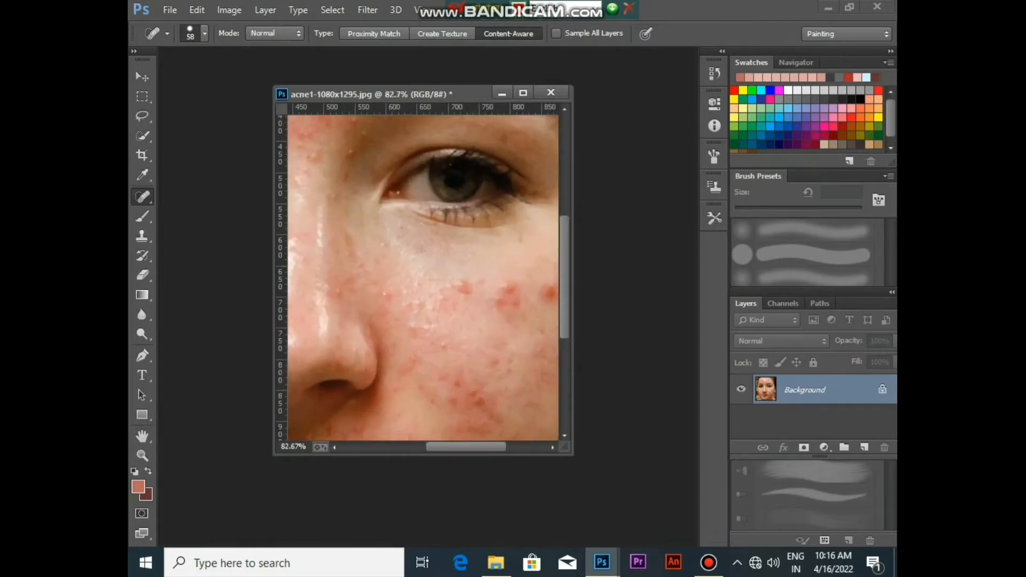
click(505, 293)
click(508, 292)
click(541, 289)
click(464, 290)
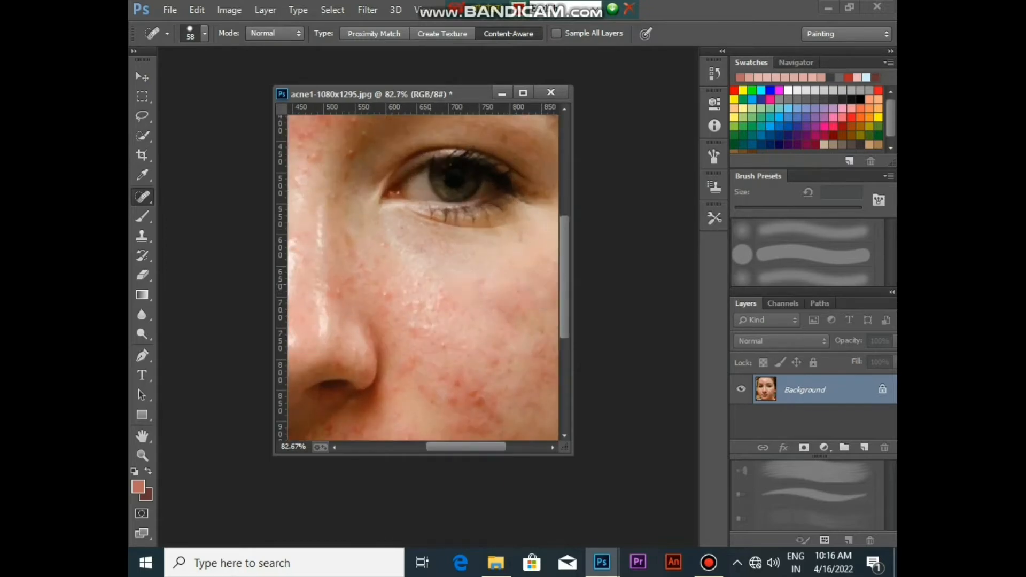
Heal the small bumps where the side of the nose meets the inner cheek
click(365, 268)
click(337, 295)
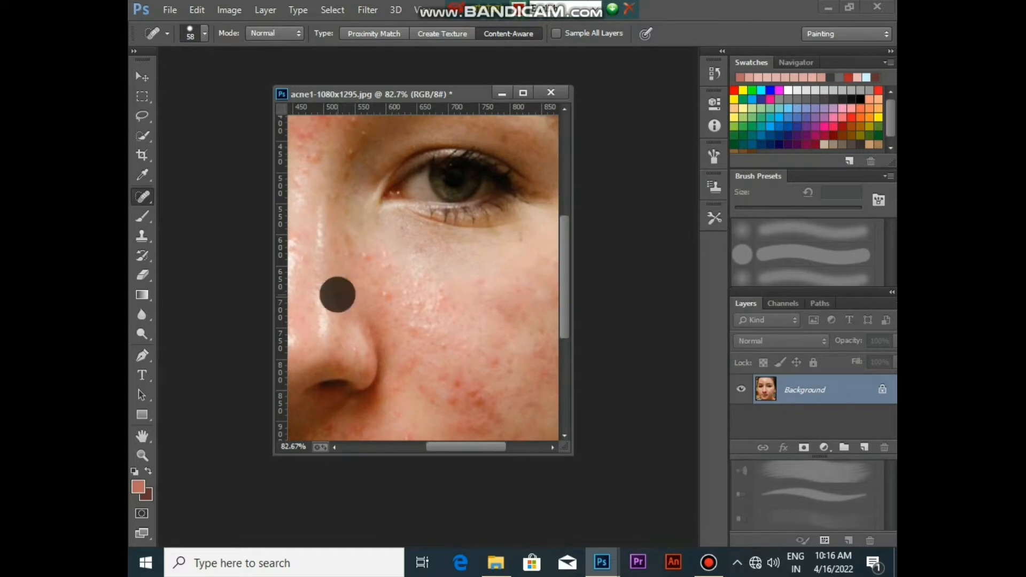
click(382, 294)
click(367, 257)
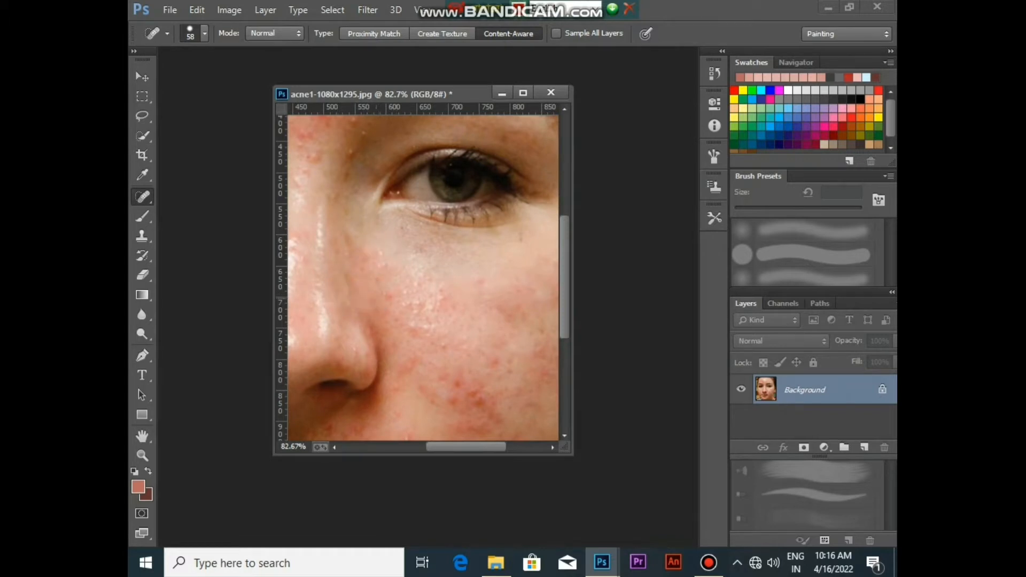
click(384, 300)
click(370, 268)
click(369, 261)
Heal the blemishes around the nostril, the adjoining cheek and up the side of the nose
click(374, 305)
click(424, 327)
click(346, 349)
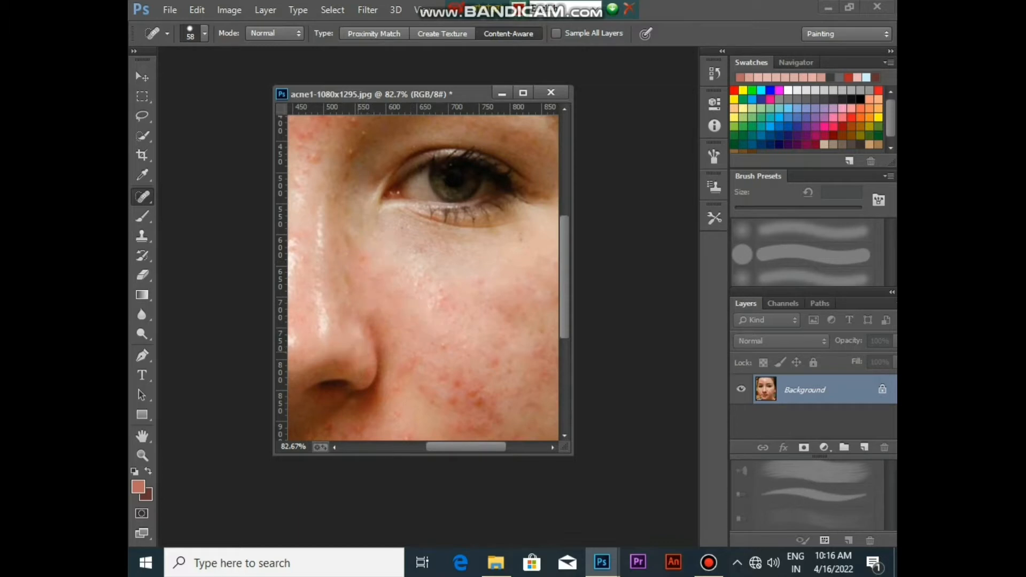
click(358, 343)
click(356, 288)
click(355, 272)
click(351, 256)
Try to heal the bumps between the nose bridge and inner eye corner, and undo those strokes
click(348, 172)
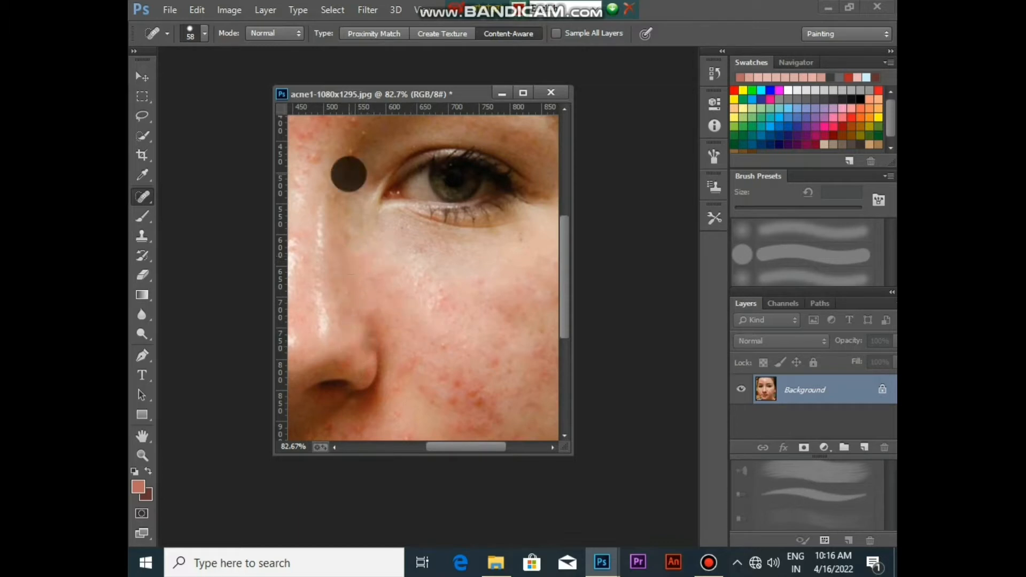
click(348, 161)
click(362, 140)
click(363, 131)
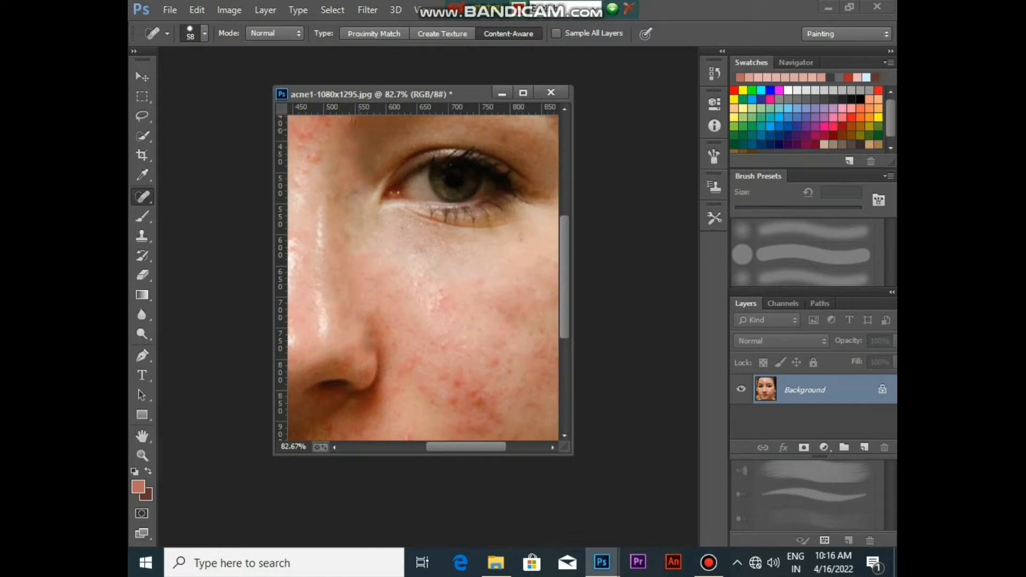
click(351, 130)
click(351, 127)
click(371, 171)
click(353, 146)
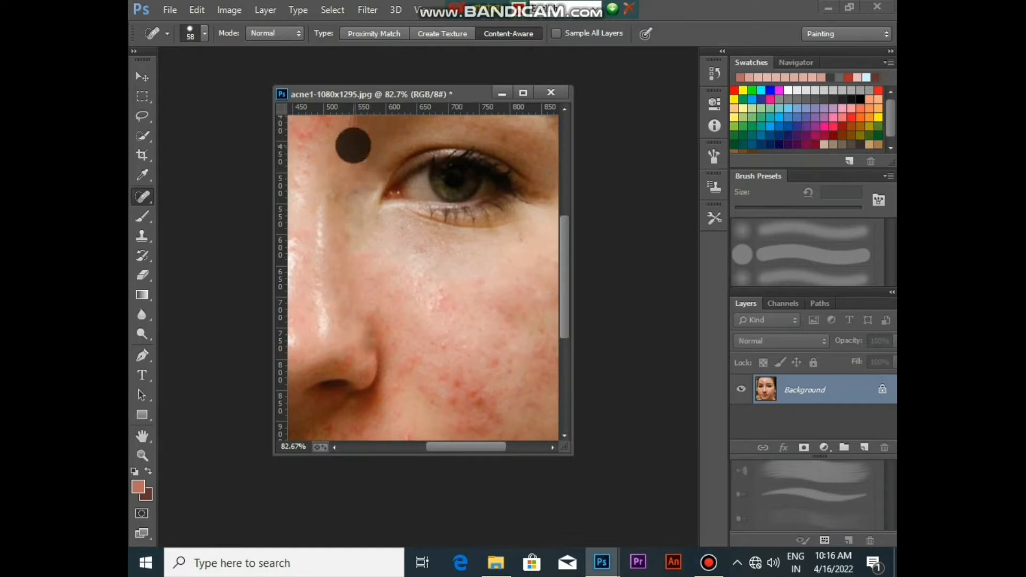
scroll(353, 146, up, 2)
scroll(422, 272, up, 2)
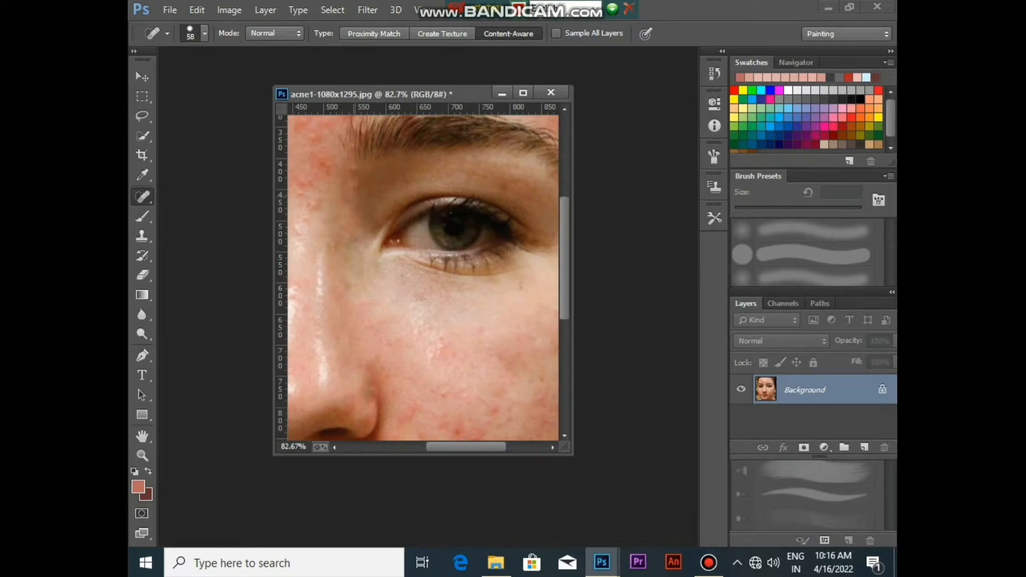
click(356, 191)
key(ctrl+z)
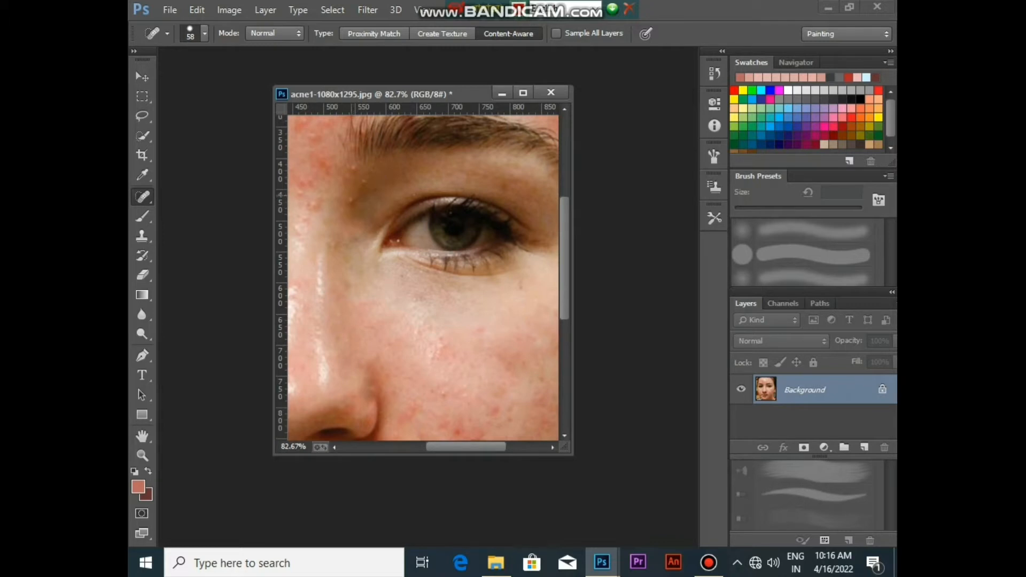
Heal the bumps beside the nose bridge and the red spots between the eyebrows
click(352, 207)
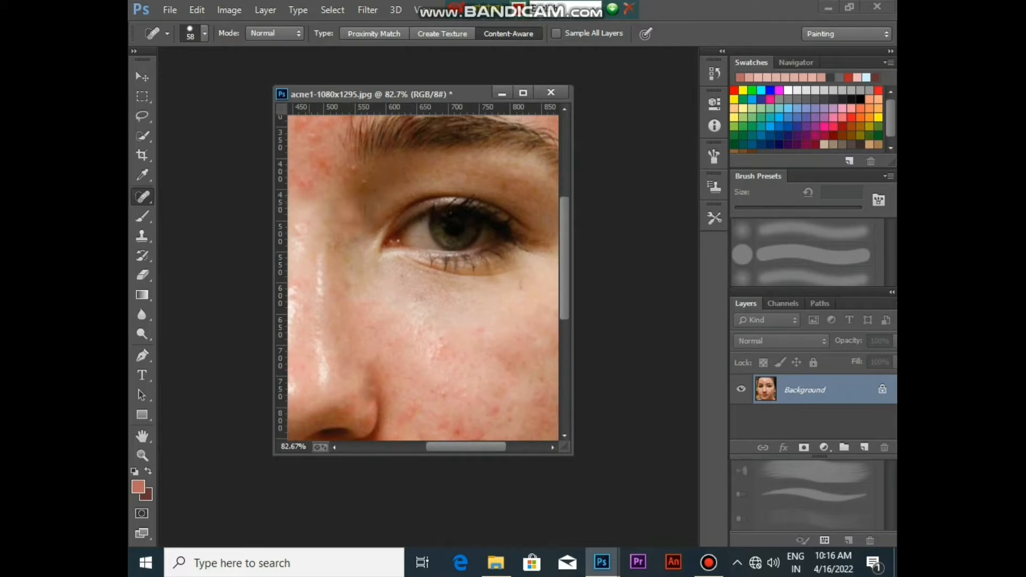
click(306, 177)
click(308, 153)
Heal the cluster of red spots in the middle of the cheek beside the nostril
scroll(414, 321, down, 3)
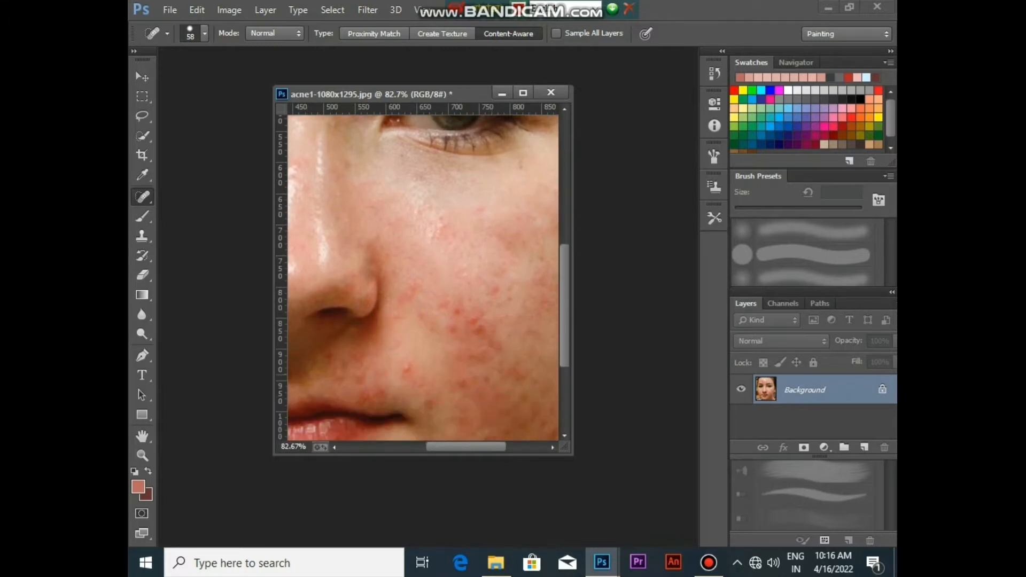
click(413, 358)
click(416, 305)
click(465, 335)
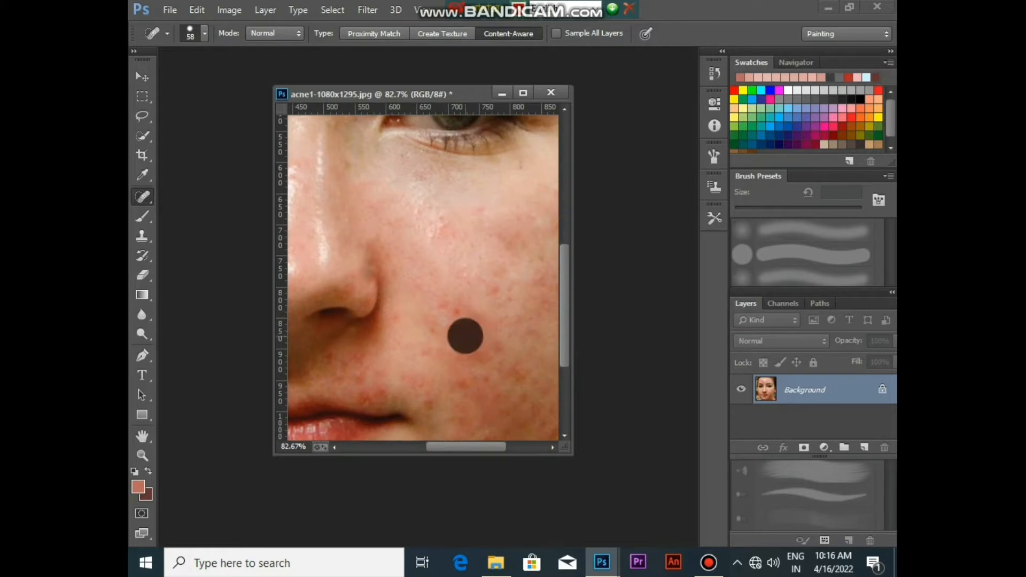
click(442, 299)
Heal the red spots on the lower cheek and above the corner of the mouth
click(456, 384)
click(419, 383)
click(394, 384)
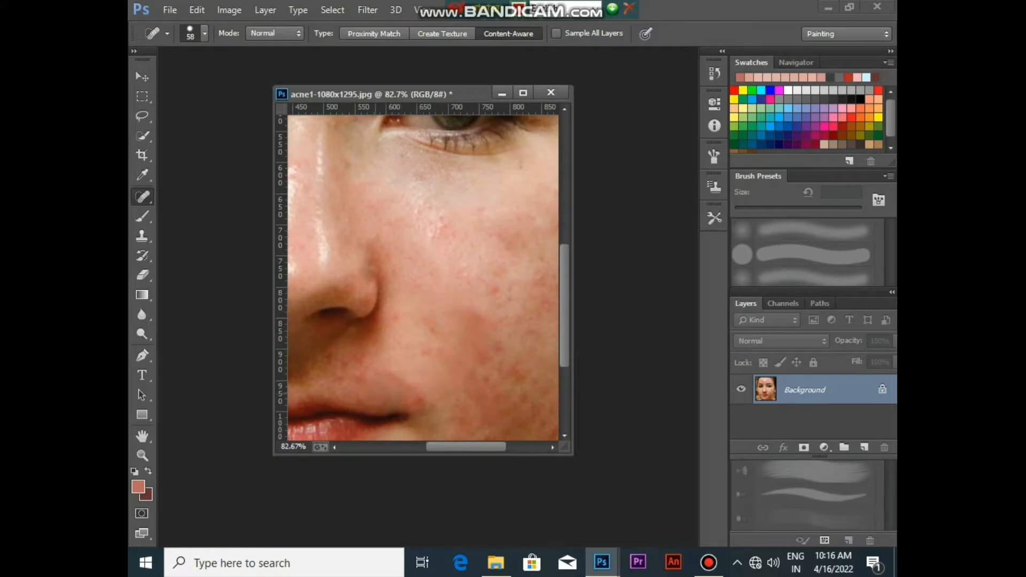
click(414, 397)
click(490, 392)
Heal the blemishes below the corner of the mouth and on the adjacent lower cheek
scroll(511, 398, down, 2)
click(412, 422)
click(368, 421)
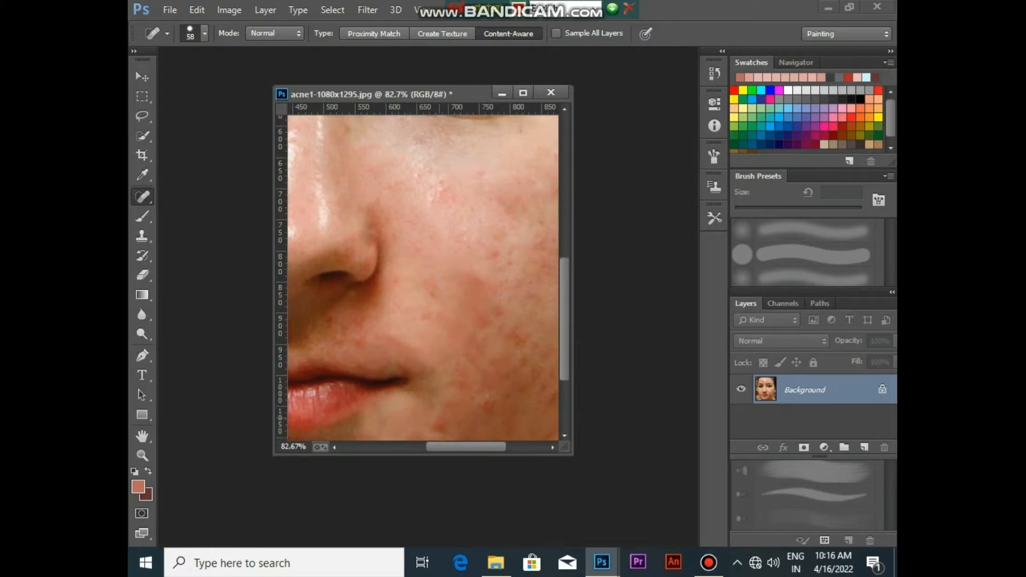
click(441, 419)
click(471, 385)
click(485, 328)
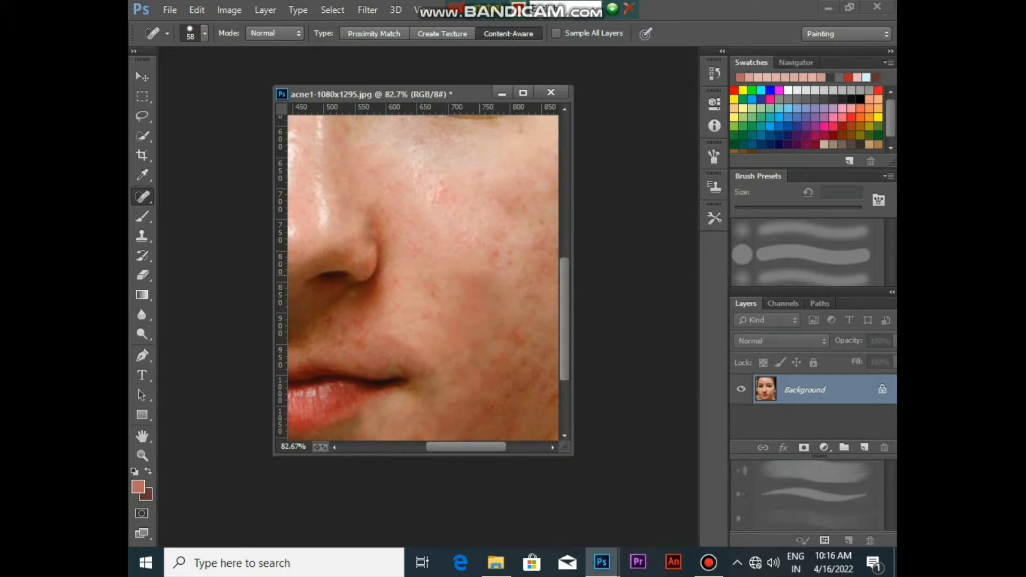
Heal the remaining redness and bumps across the upper cheek
click(478, 198)
click(423, 170)
click(473, 170)
click(526, 179)
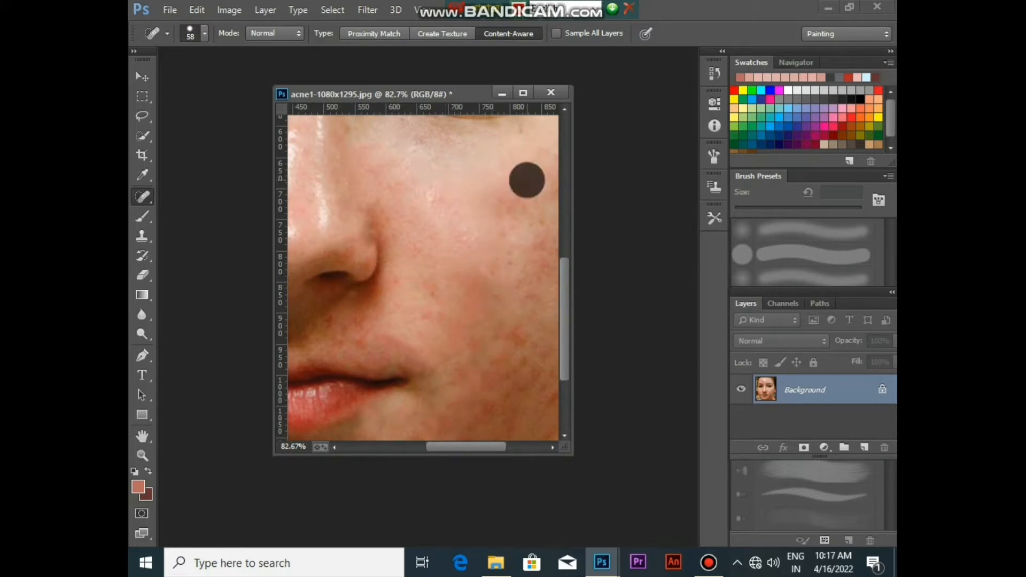
Heal the spots running down the outer cheek toward the jaw
click(518, 221)
click(539, 240)
click(536, 299)
click(518, 342)
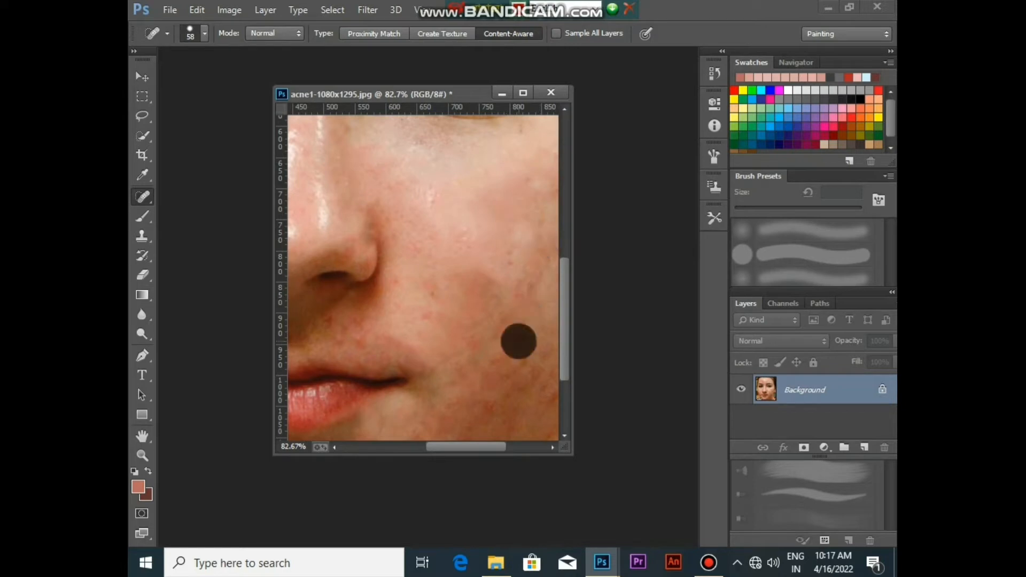
click(526, 380)
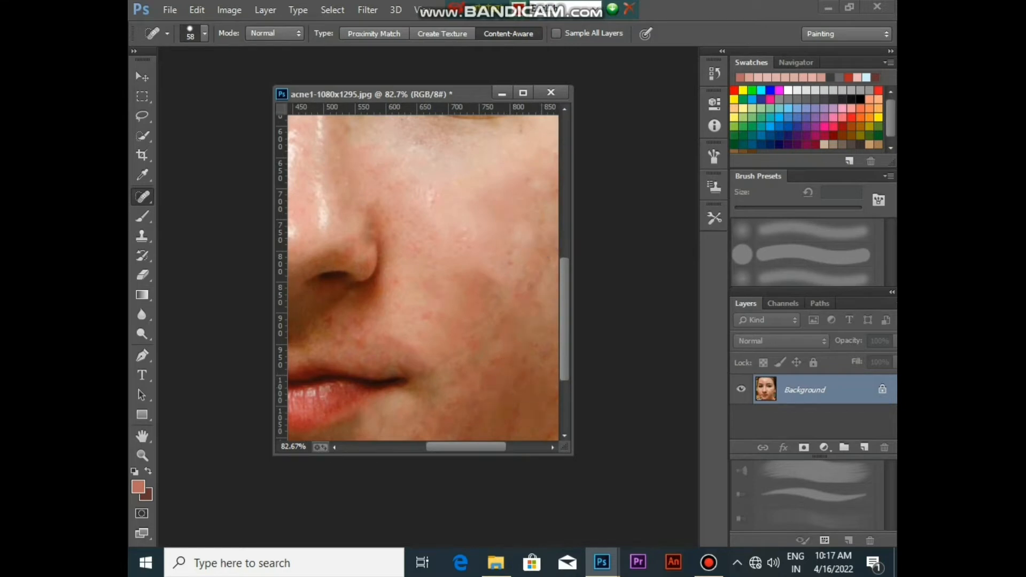
Heal the red marks along the far outer edge of the cheek
scroll(422, 278, right, 2)
click(531, 288)
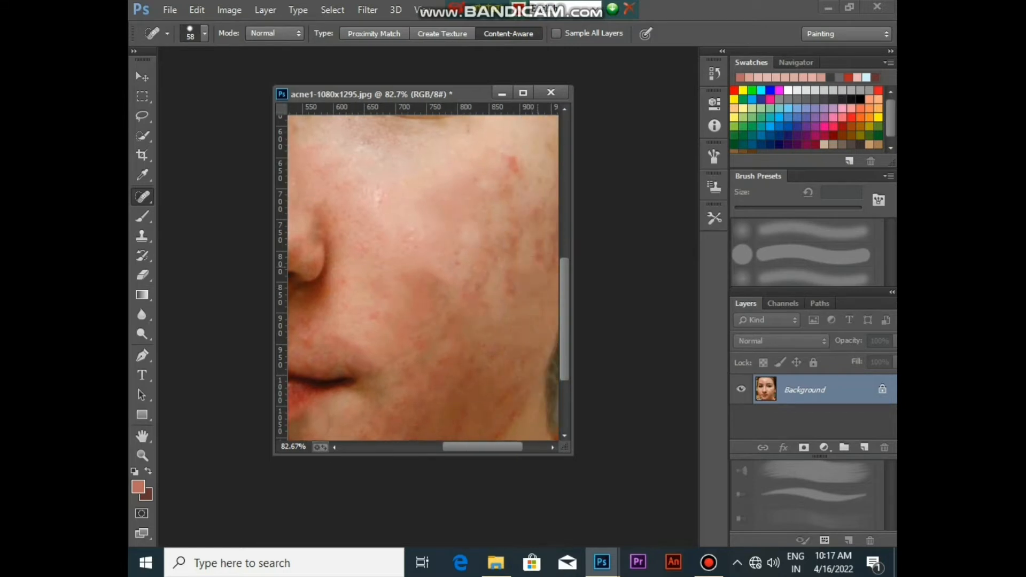
click(540, 263)
click(516, 156)
click(543, 265)
click(543, 238)
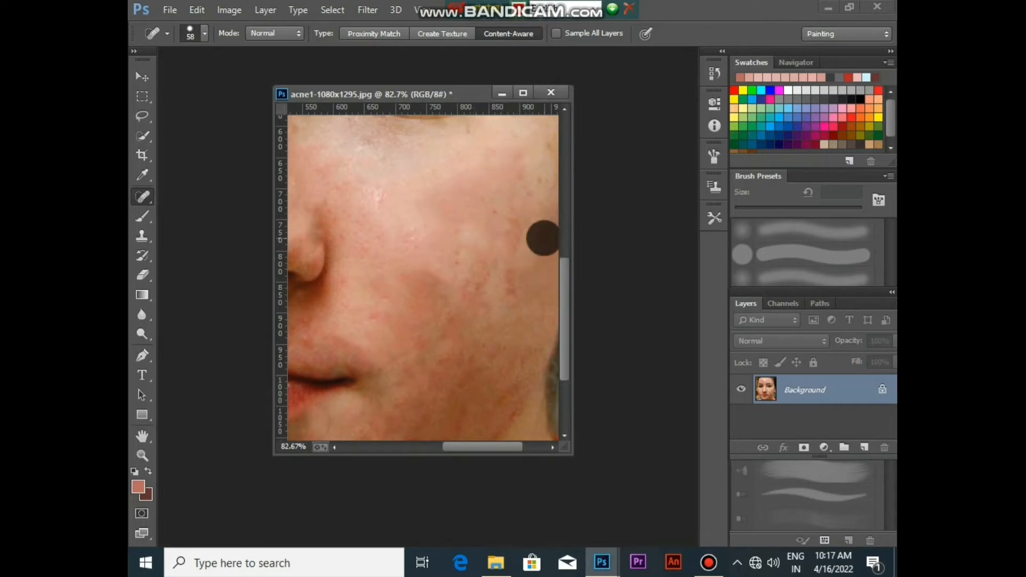
Even out the remaining blemishes on the middle of the cheek, beside the nostril and on the outer cheek
click(391, 308)
click(419, 218)
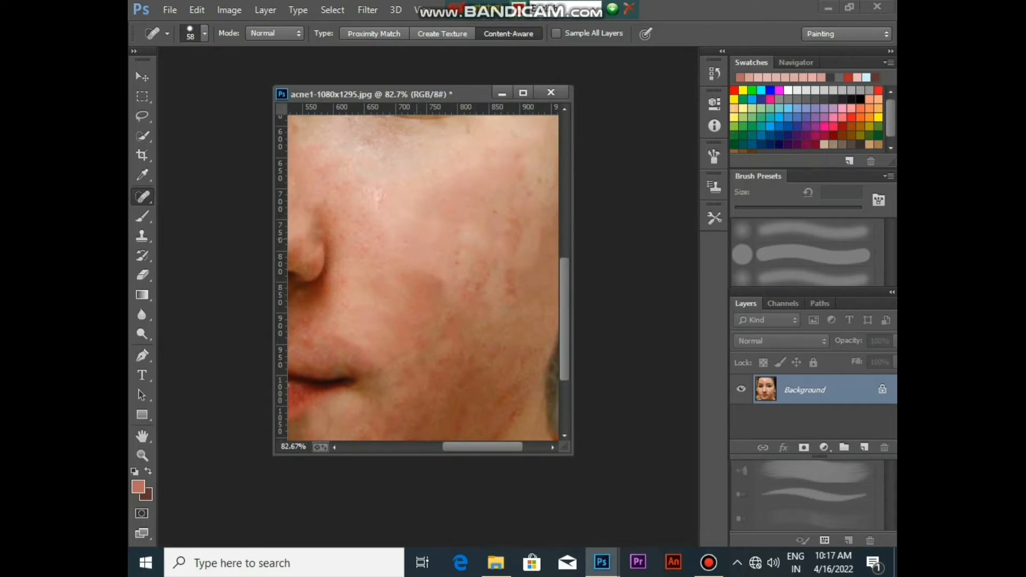
click(345, 239)
click(344, 285)
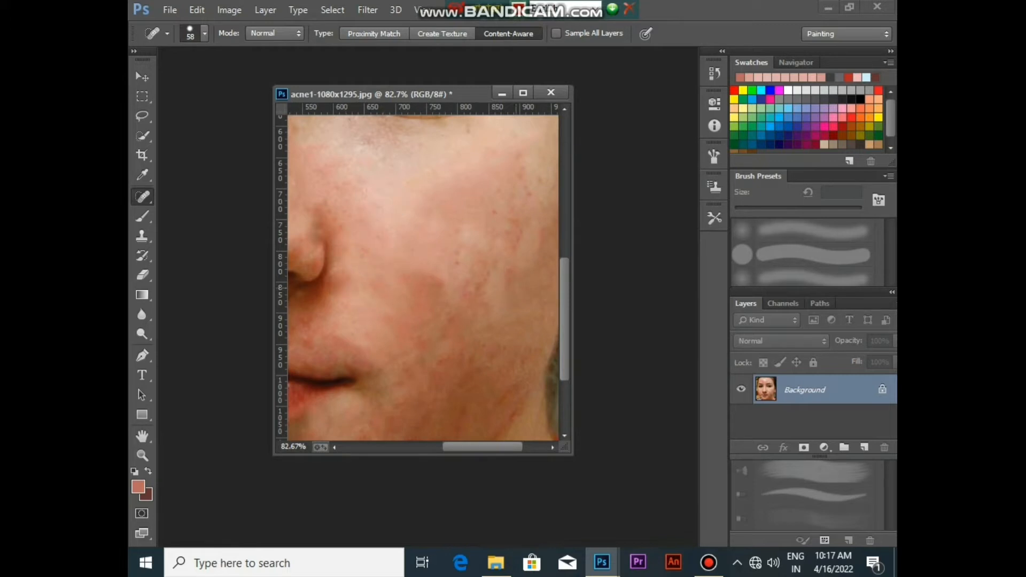
click(534, 238)
click(454, 288)
Heal the dark red spots along the jawline, lower cheek and side of the chin
scroll(422, 278, down, 2)
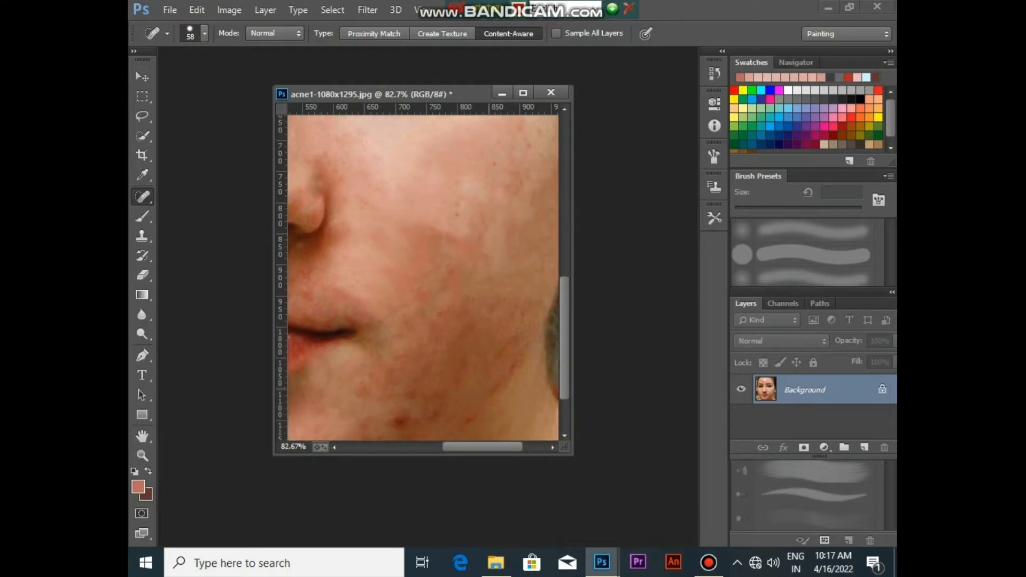
click(395, 345)
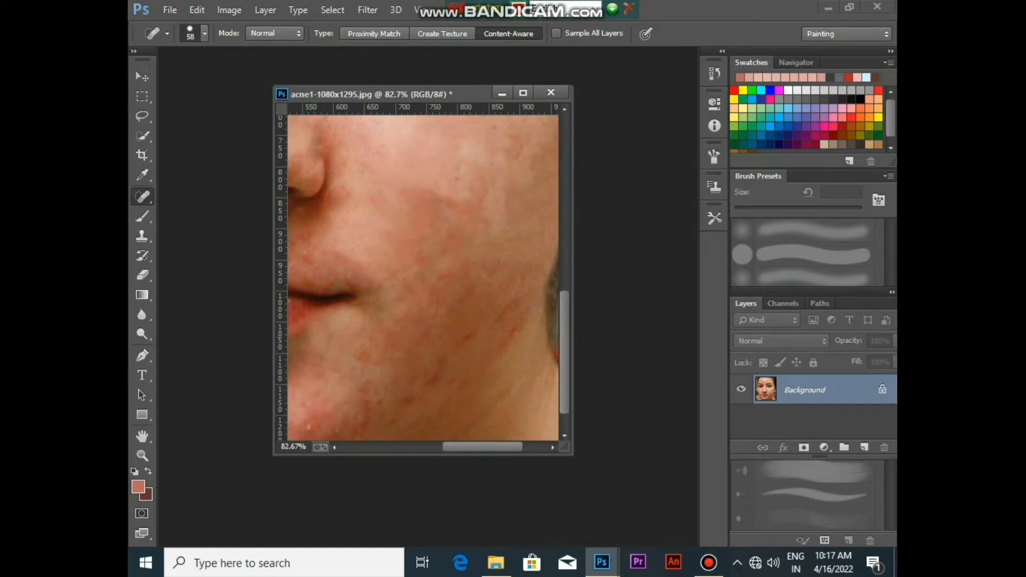
click(446, 271)
click(433, 196)
click(421, 377)
drag(473, 337, 473, 359)
click(452, 395)
click(312, 423)
click(331, 423)
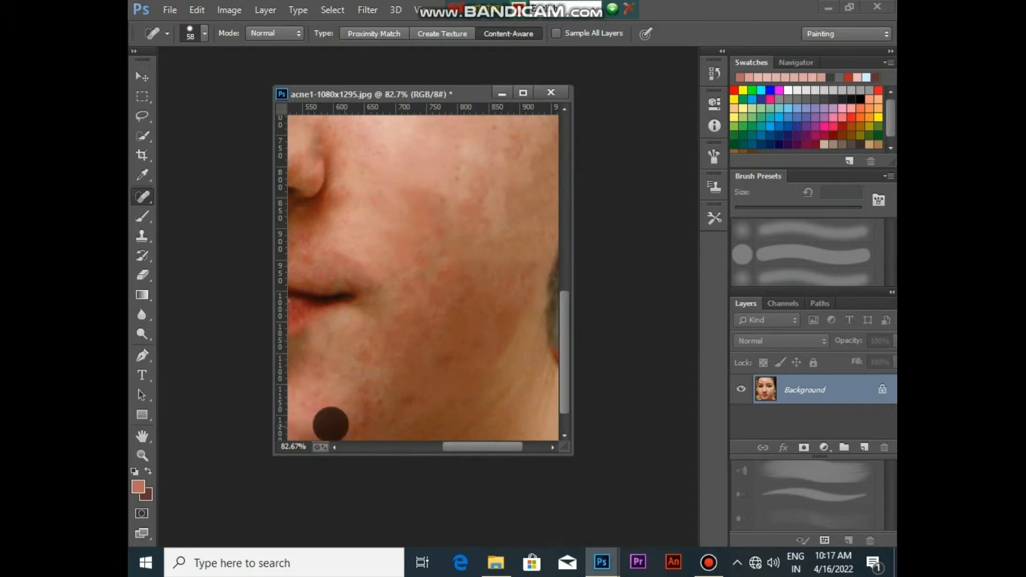
Heal the red spots on the chin below the lower lip and toward the jaw
scroll(423, 278, left, 3)
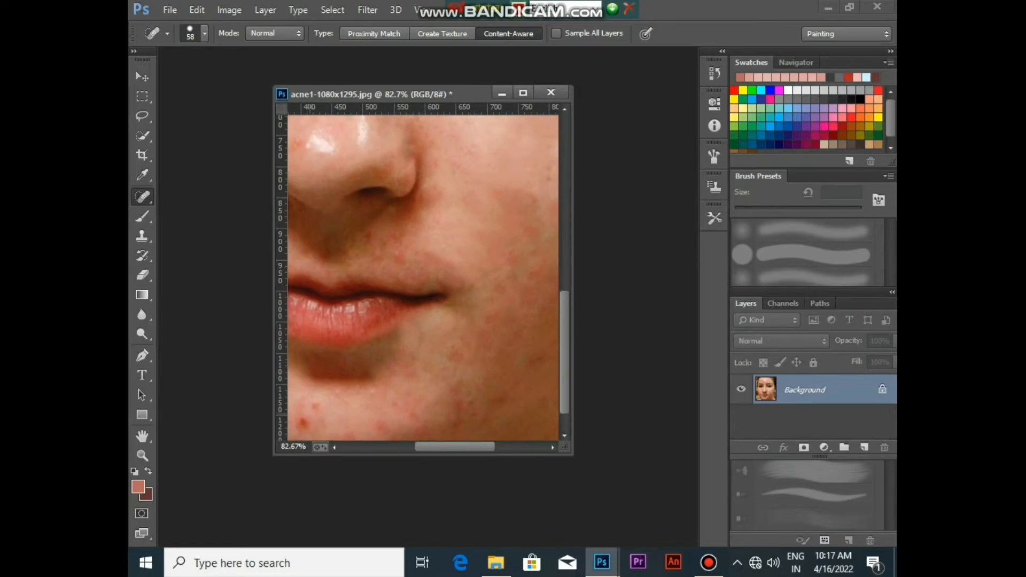
click(388, 425)
click(483, 406)
Heal the small blemishes between the nose and upper lip and beside the mouth corner
click(398, 253)
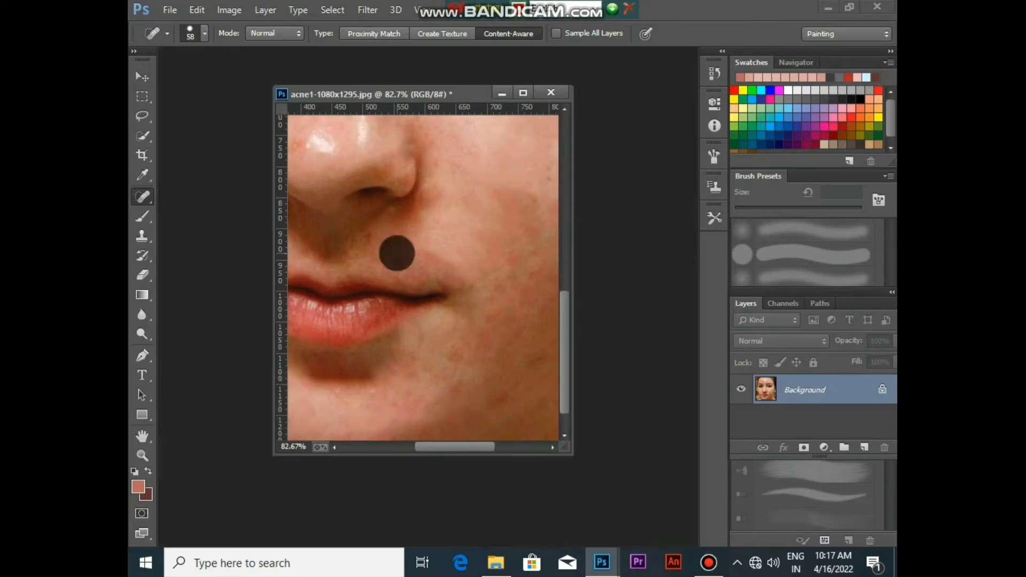
click(373, 246)
click(340, 253)
click(329, 251)
click(407, 236)
click(444, 249)
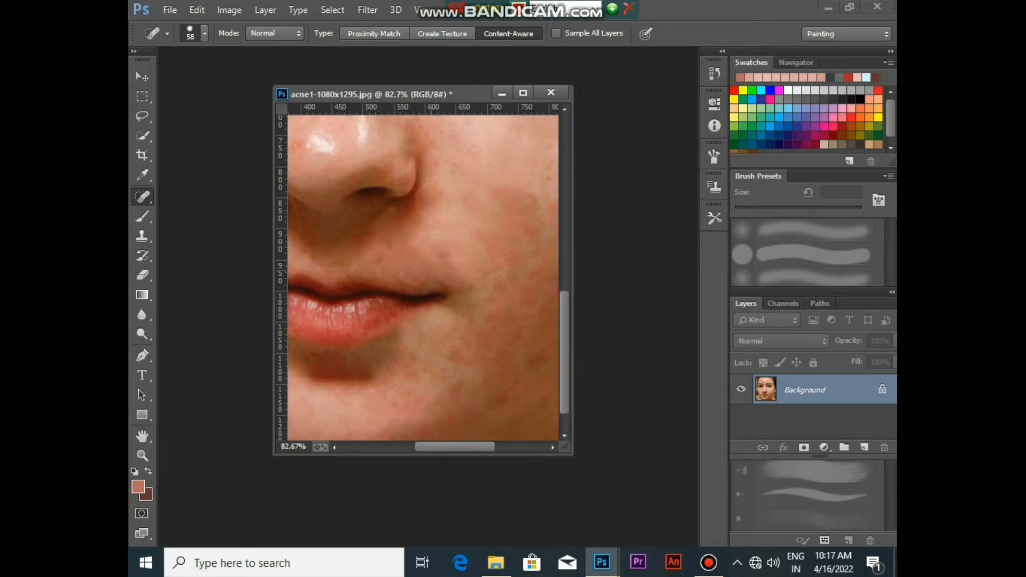
scroll(511, 206, down, 10)
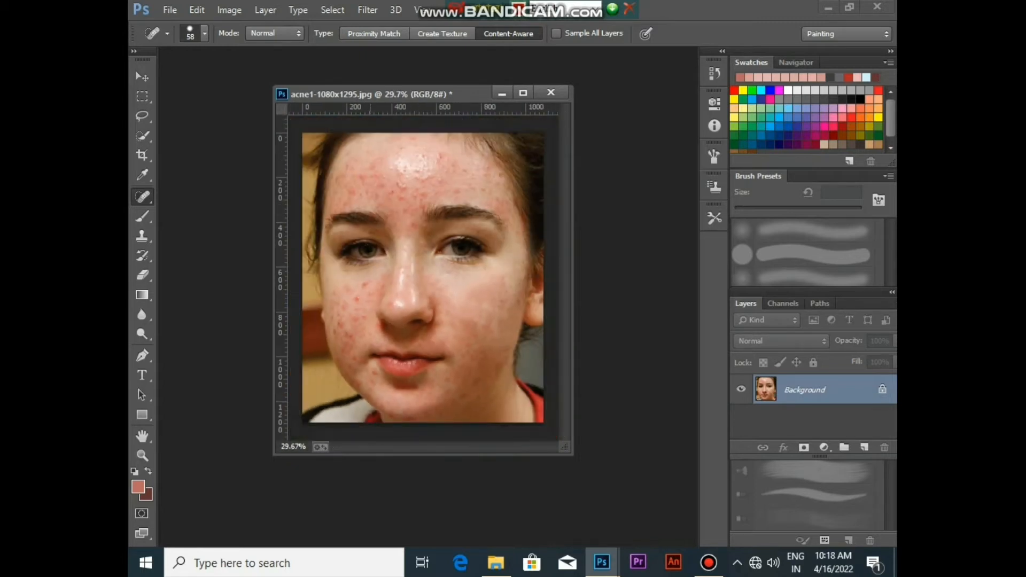
Heal the spots beneath the inner corner of the eye and along the bridge and tip of the nose
scroll(338, 326, up, 6)
scroll(326, 327, up, 2)
click(388, 236)
click(419, 224)
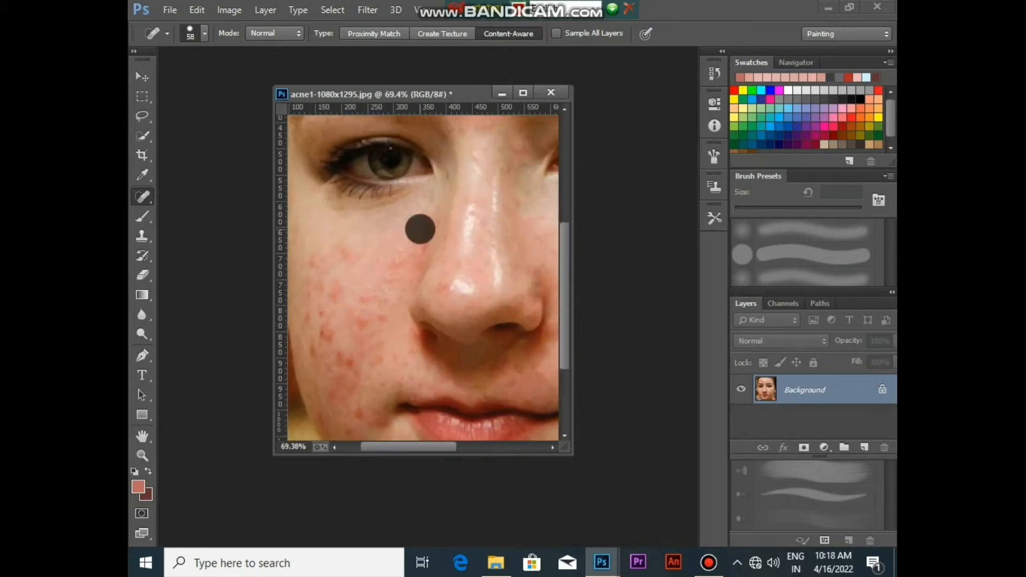
click(474, 199)
click(471, 271)
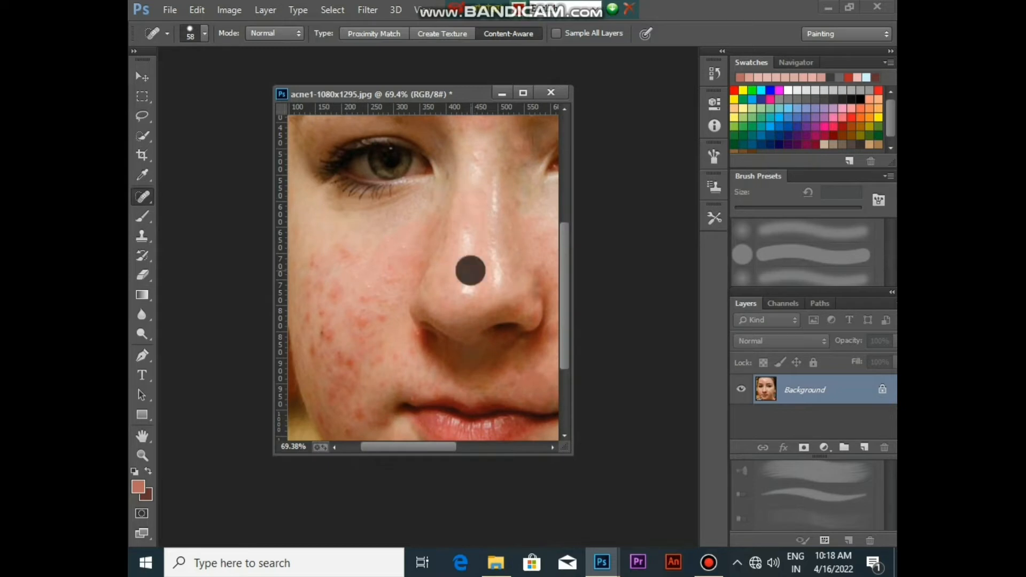
Heal the red acne spots across the middle and outer part of the cheek on the photo's left side
click(323, 327)
click(383, 316)
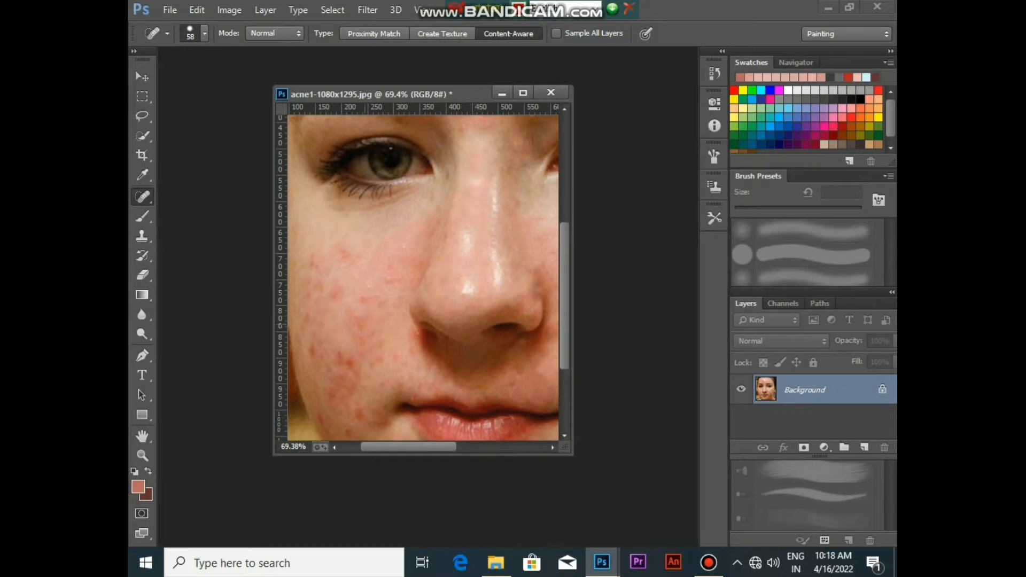
click(380, 373)
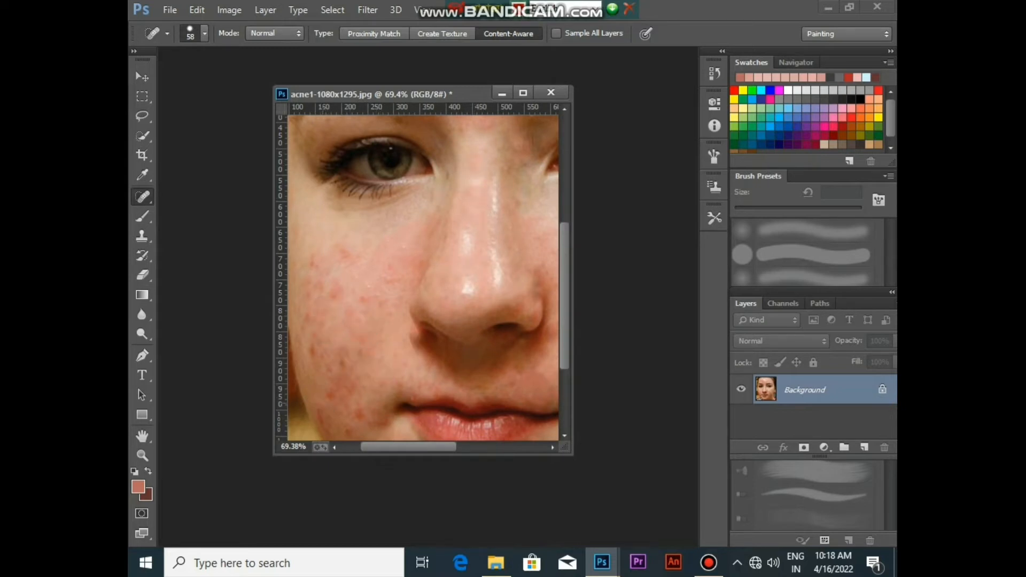
click(316, 327)
click(313, 282)
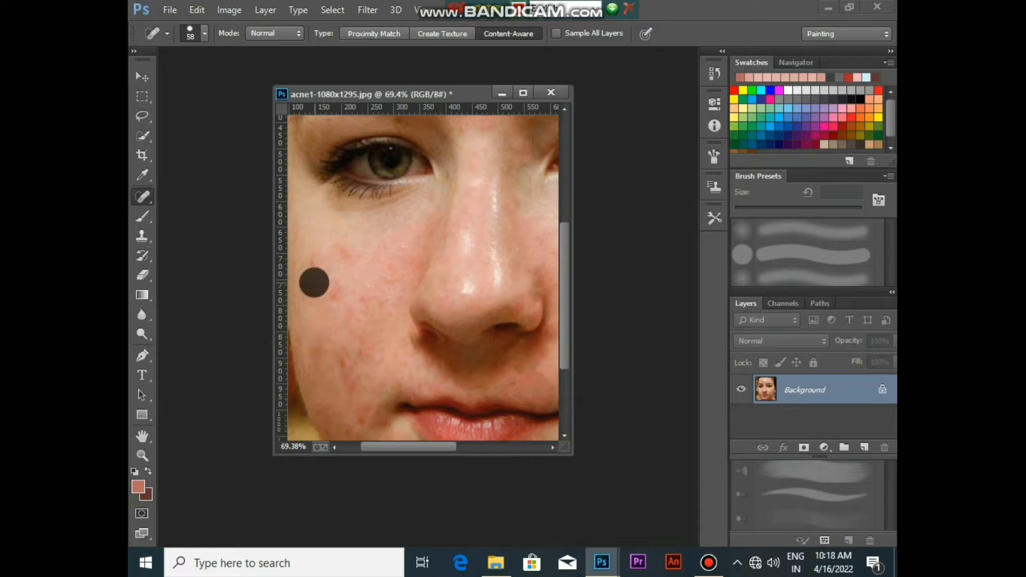
click(340, 259)
click(344, 298)
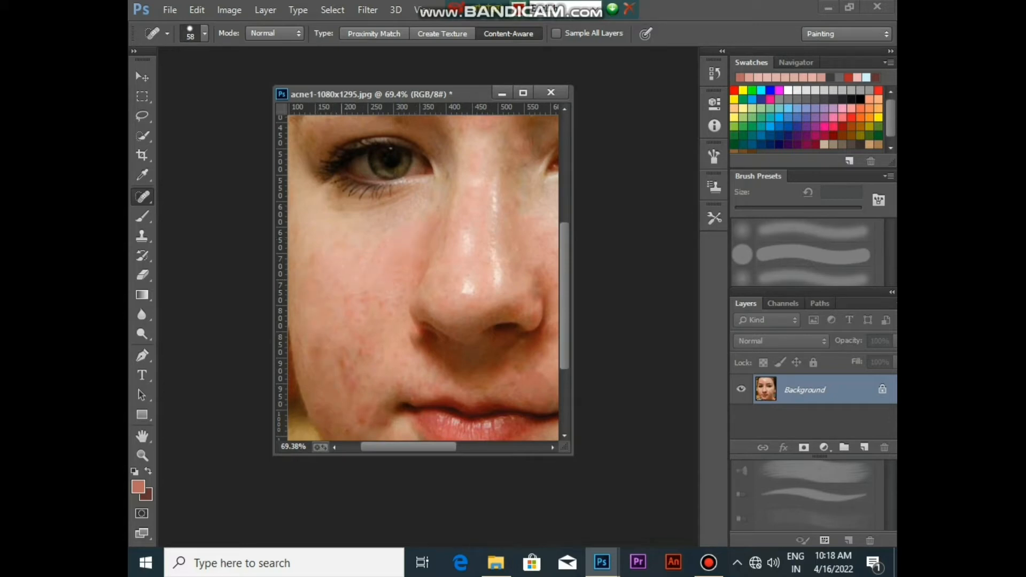
Heal the remaining marks on the lower cheek, along its outer edge and near the mouth corner
click(348, 374)
click(315, 413)
click(319, 380)
click(321, 260)
click(296, 284)
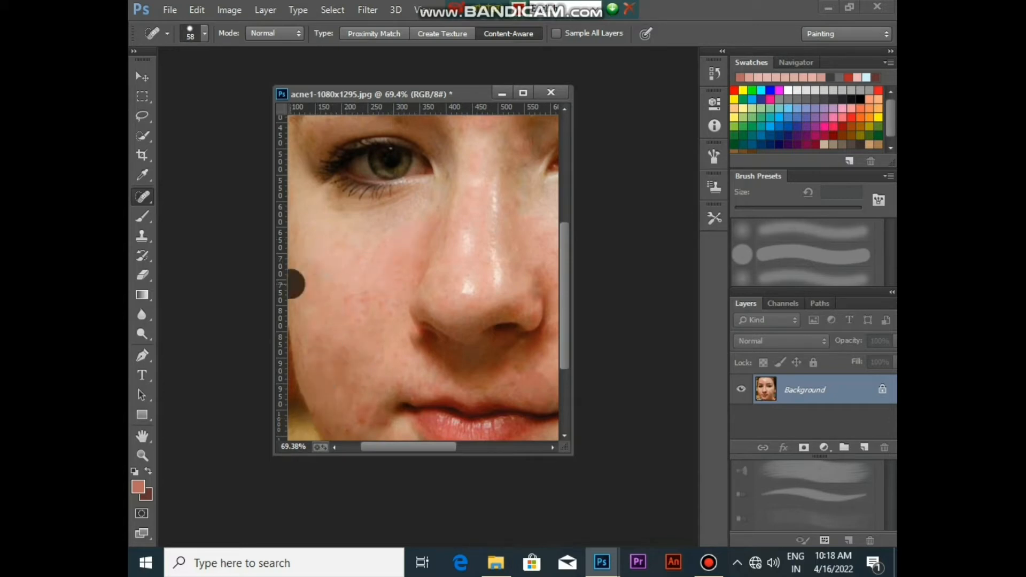
click(358, 405)
Heal the red spots along the jawline and on the side of the chin below the mouth corner
scroll(358, 384, down, 3)
click(359, 357)
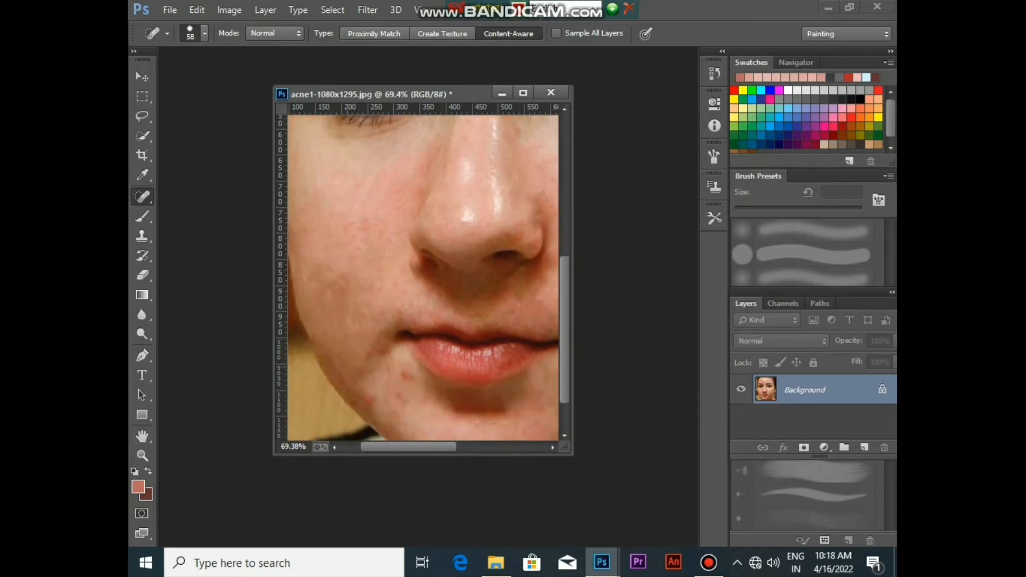
click(364, 413)
click(347, 385)
click(393, 423)
click(401, 384)
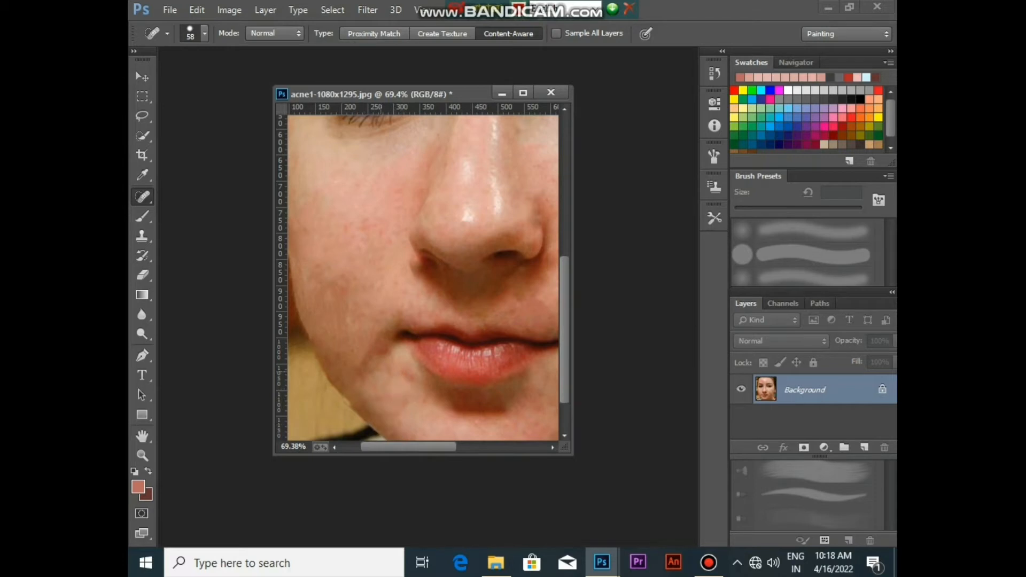
Smooth the leftover marks beside the mouth corner and along the lower edge of the chin
click(380, 356)
click(397, 382)
click(361, 374)
scroll(422, 278, down, 2)
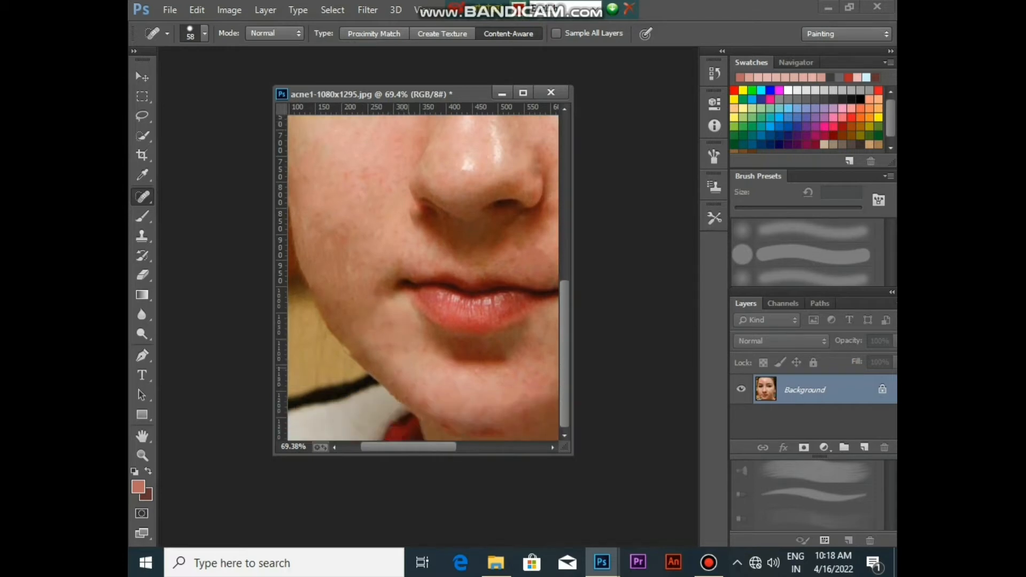
click(423, 379)
click(404, 380)
Even out the dark, blotchy skin directly below the lower lip
click(483, 364)
click(464, 357)
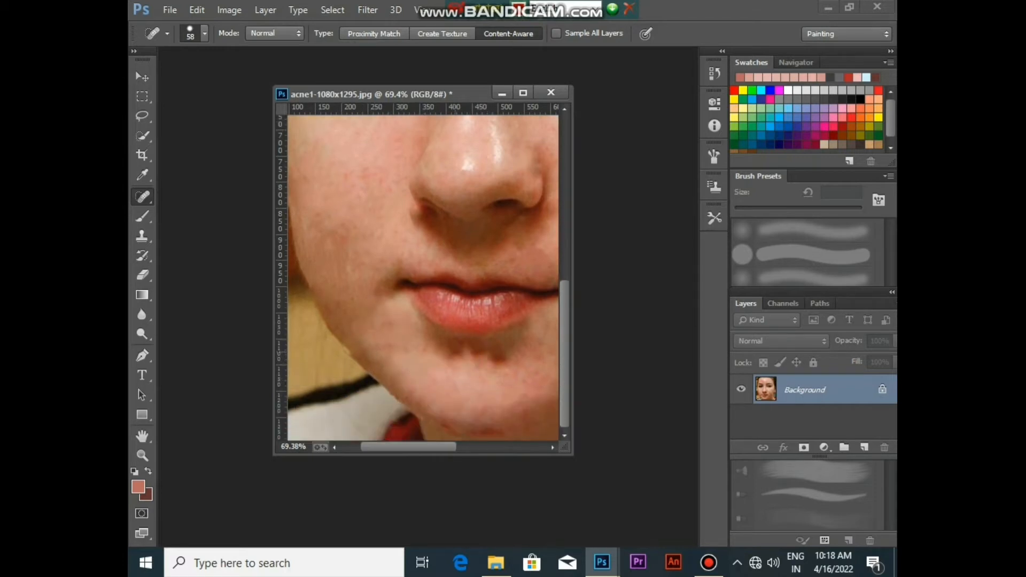
click(453, 355)
click(497, 357)
click(514, 364)
click(488, 355)
click(505, 357)
click(518, 355)
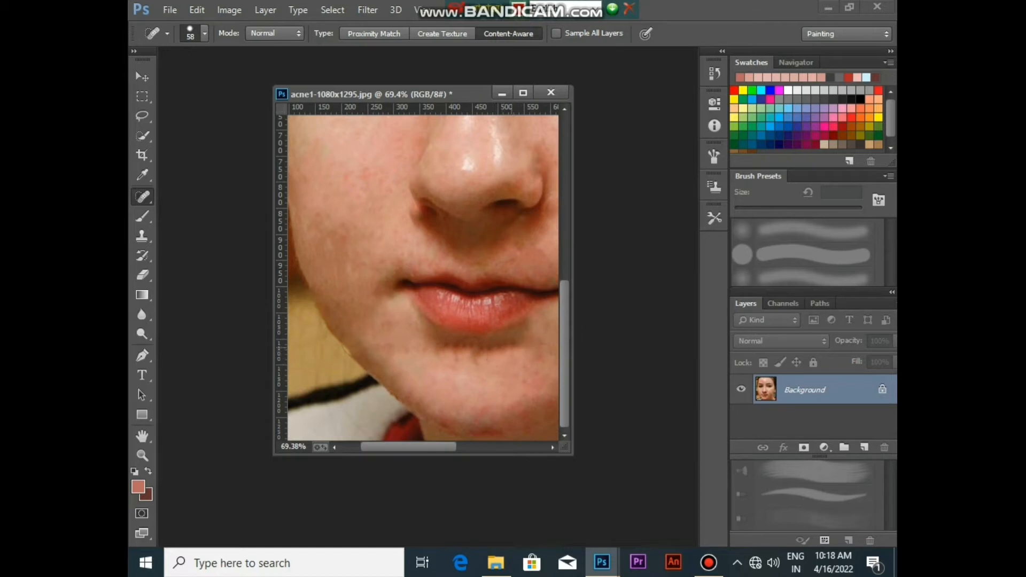
click(459, 354)
click(516, 342)
click(499, 337)
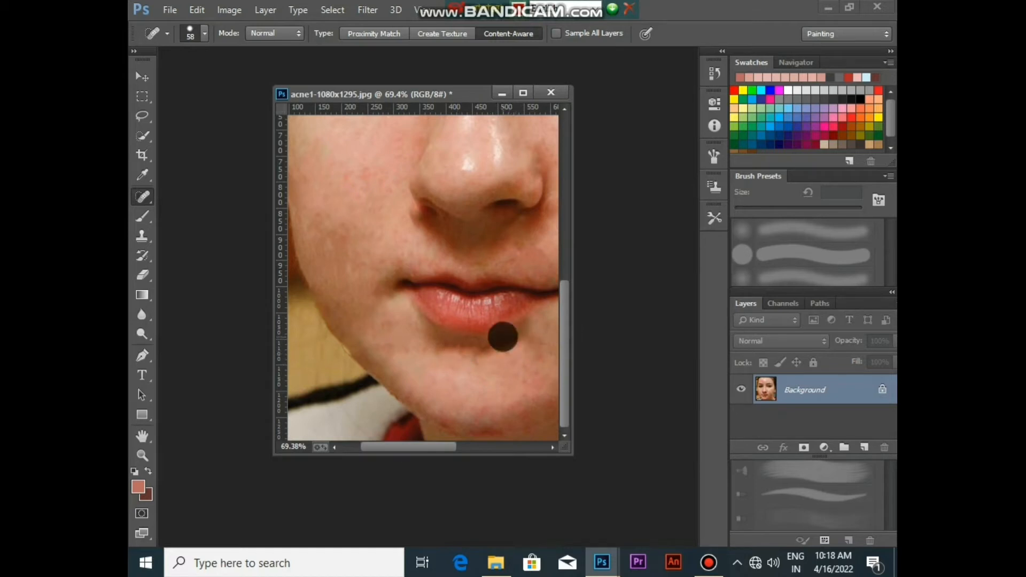
click(476, 356)
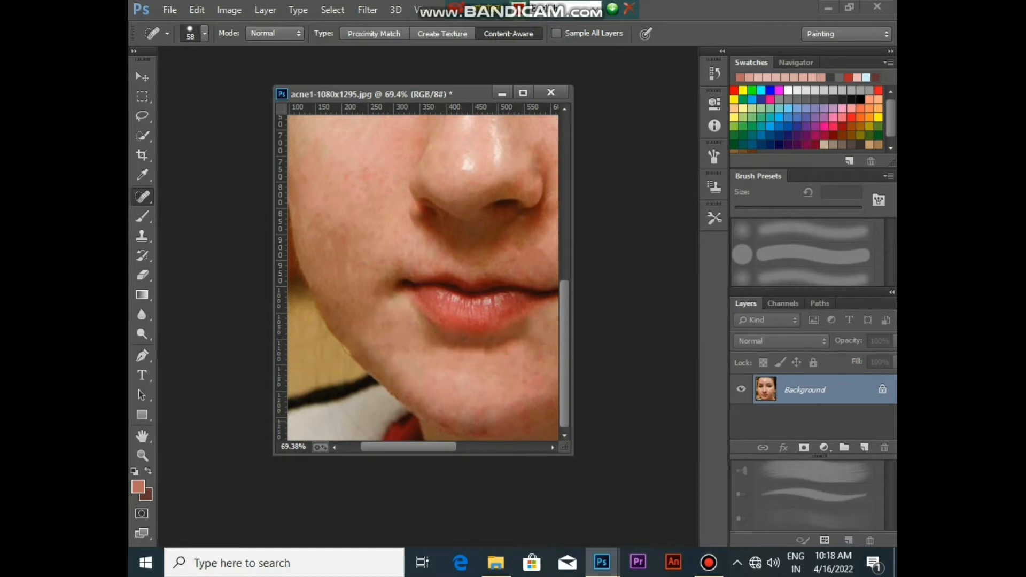
Heal the spots at the bottom of the chin and on the jaw at the photo's right side
click(491, 424)
click(460, 427)
drag(408, 446, 434, 447)
click(484, 404)
click(507, 388)
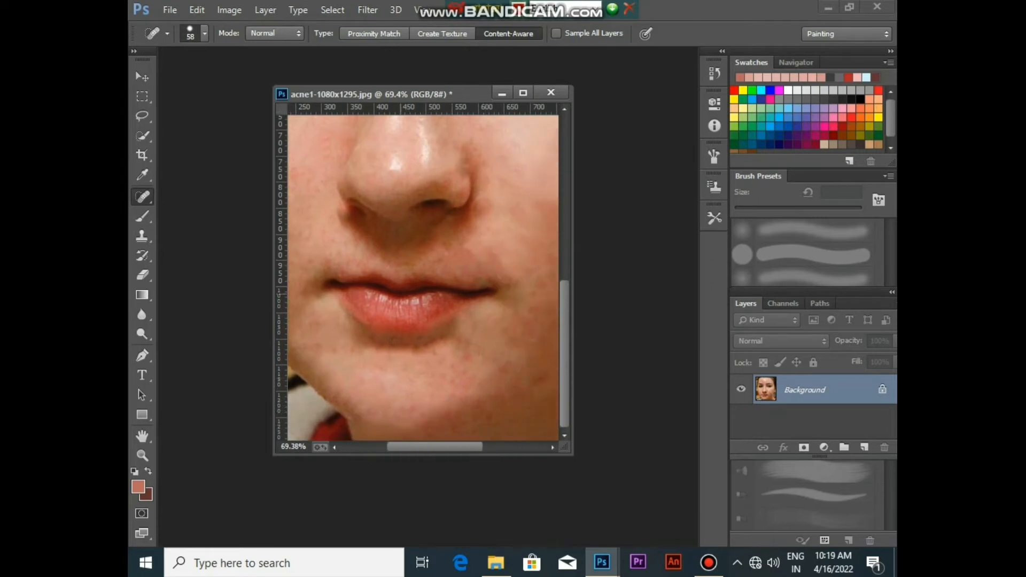
Heal the marks above the upper lip, on the cheek beside the nose and on the opposite cheek
click(445, 245)
scroll(444, 245, left, 5)
scroll(444, 245, up, 5)
click(446, 289)
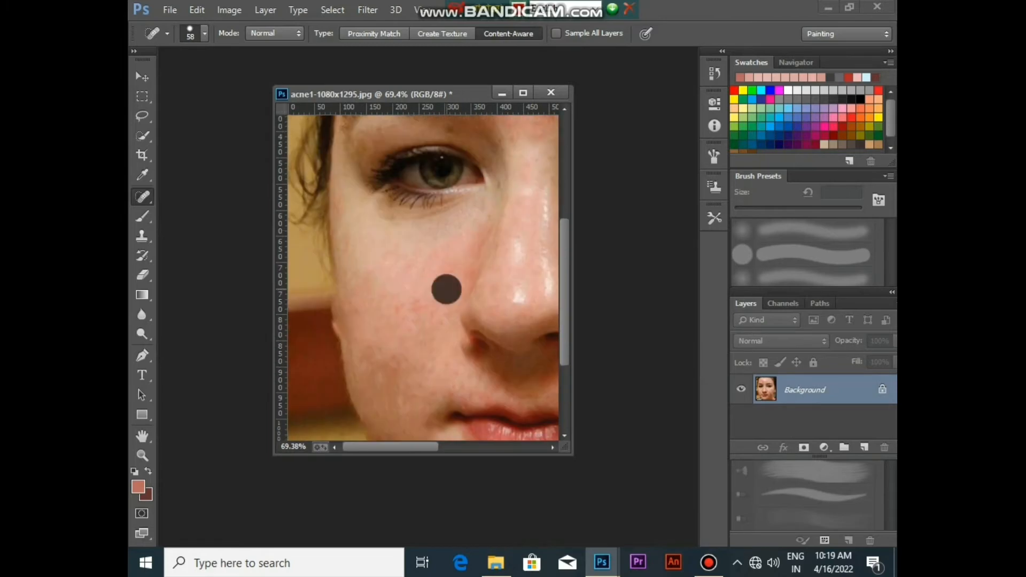
scroll(447, 289, up, 5)
scroll(446, 289, down, 3)
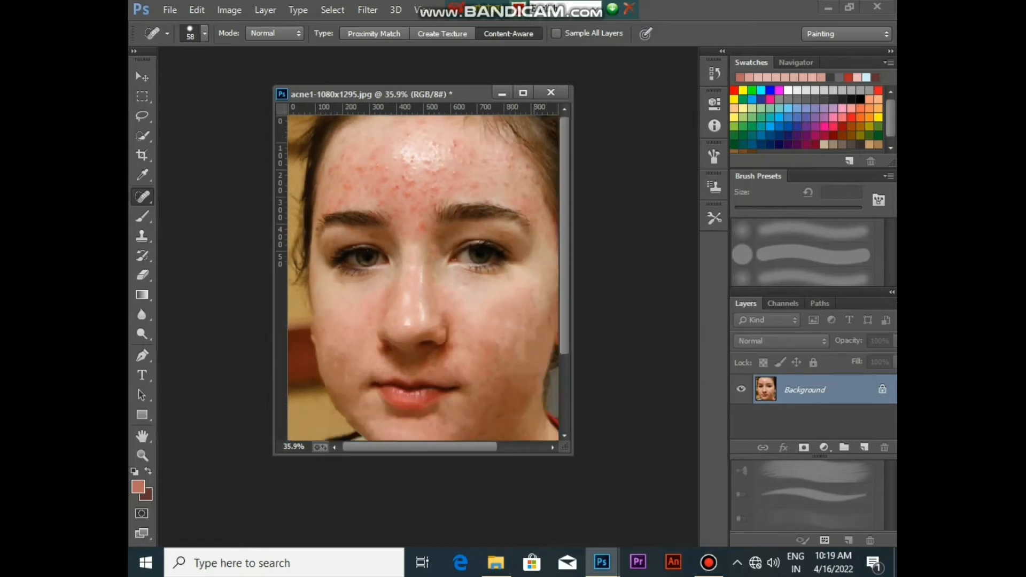
scroll(446, 289, up, 2)
click(521, 327)
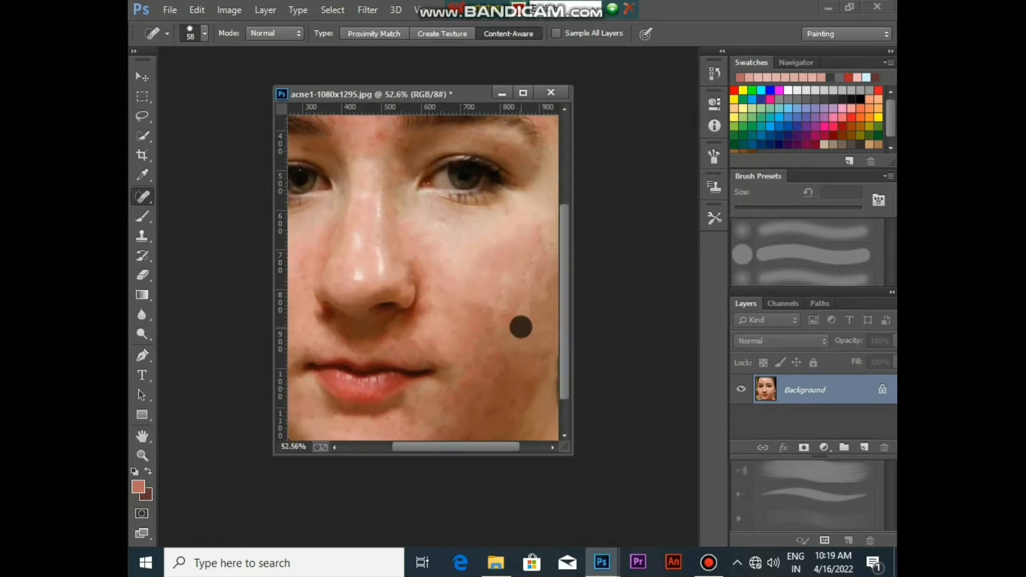
Heal the red spots between the eyebrows and just above the bridge of the nose
scroll(521, 327, up, 1)
scroll(521, 327, down, 4)
scroll(422, 278, down, 4)
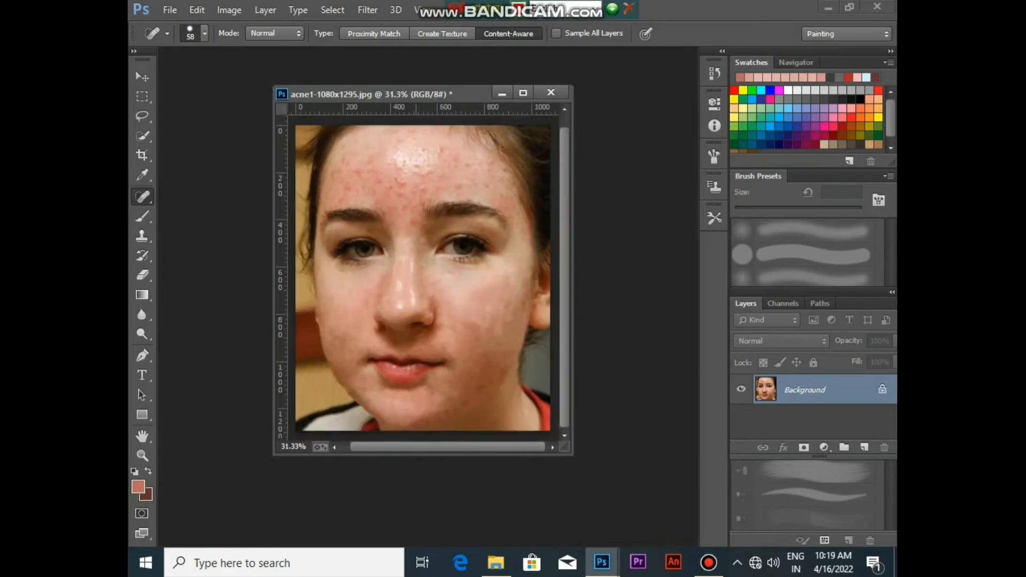
scroll(422, 278, up, 4)
scroll(420, 155, up, 1)
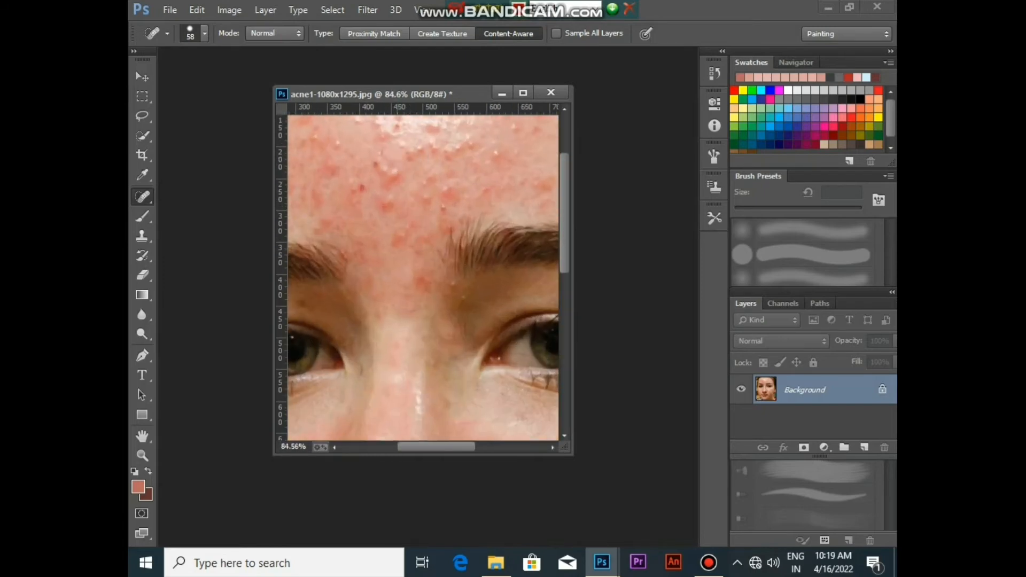
click(401, 260)
click(395, 291)
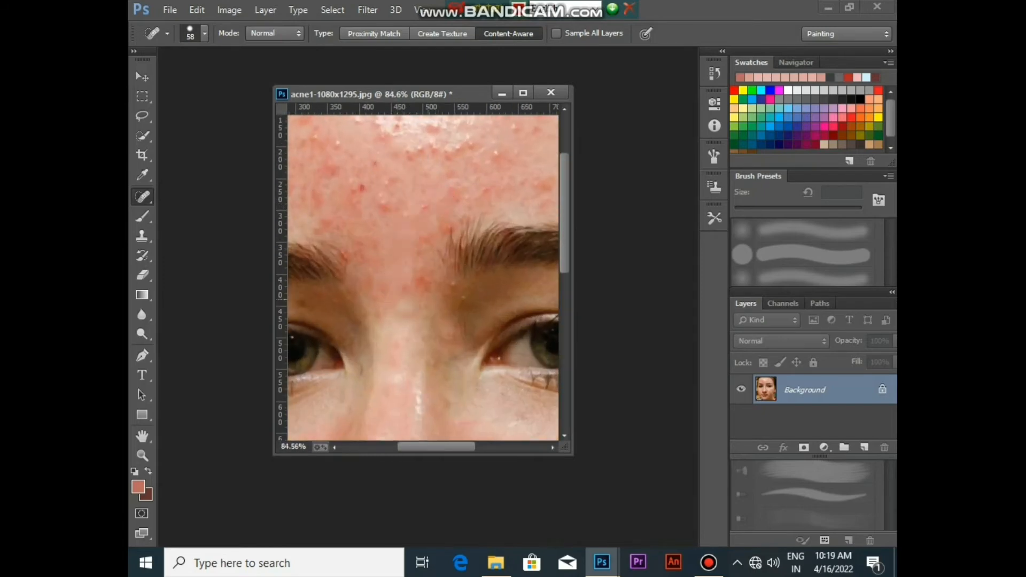
click(449, 288)
drag(391, 156, 391, 165)
click(392, 301)
drag(357, 234, 357, 243)
Heal the pimples across the centre of the forehead and above the inner end of the photo's right eyebrow
click(370, 185)
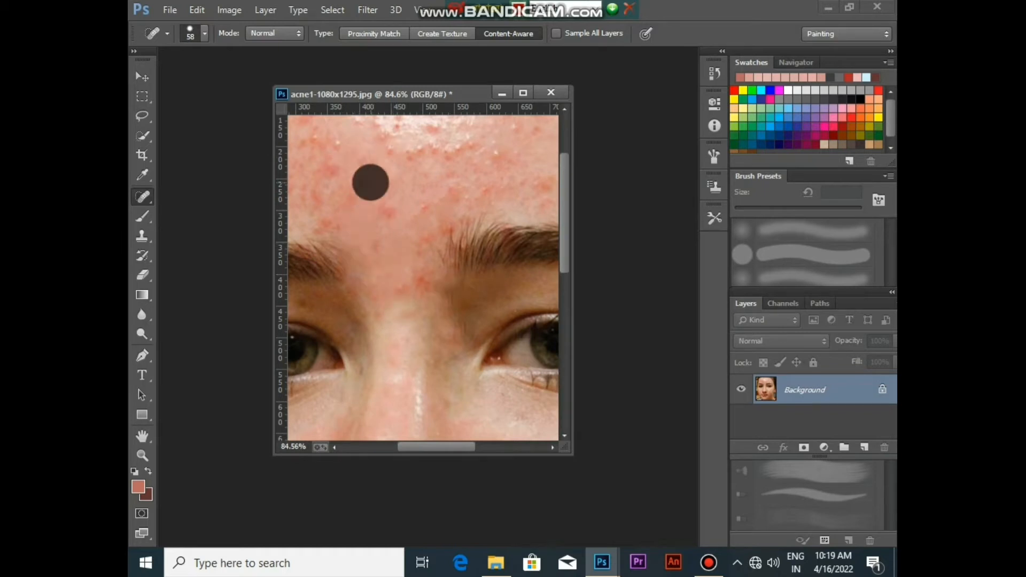
click(390, 156)
click(394, 129)
click(421, 156)
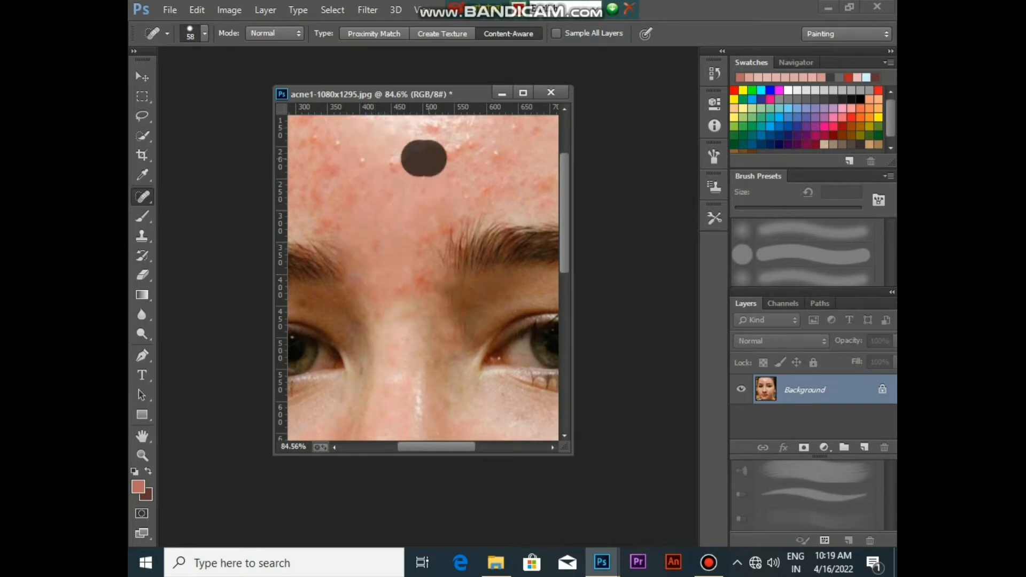
click(413, 163)
click(476, 151)
drag(513, 134, 514, 152)
drag(494, 186, 472, 204)
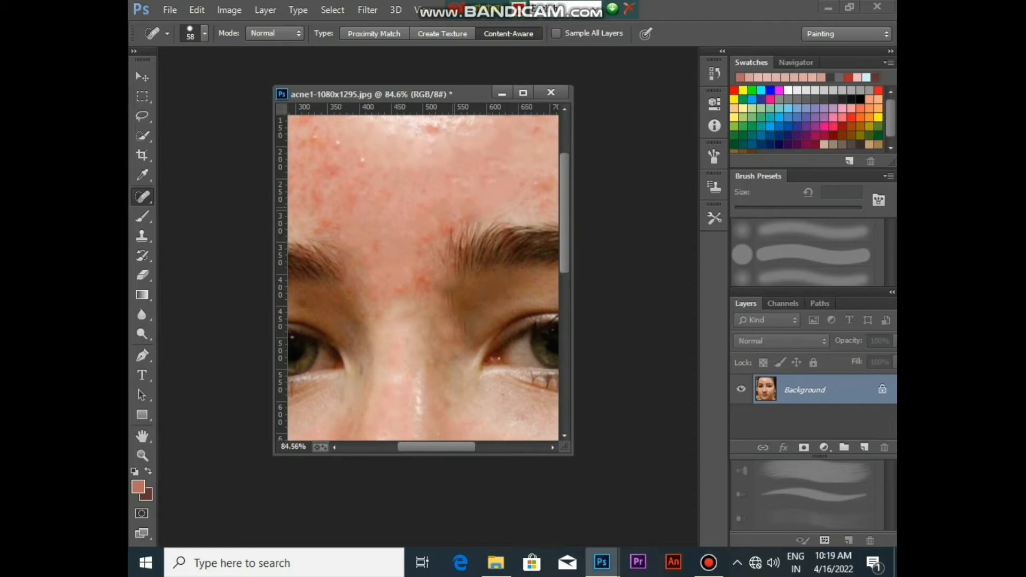
Heal the acne on the forehead above both eyebrows and the remaining spots in its middle
click(307, 131)
click(360, 137)
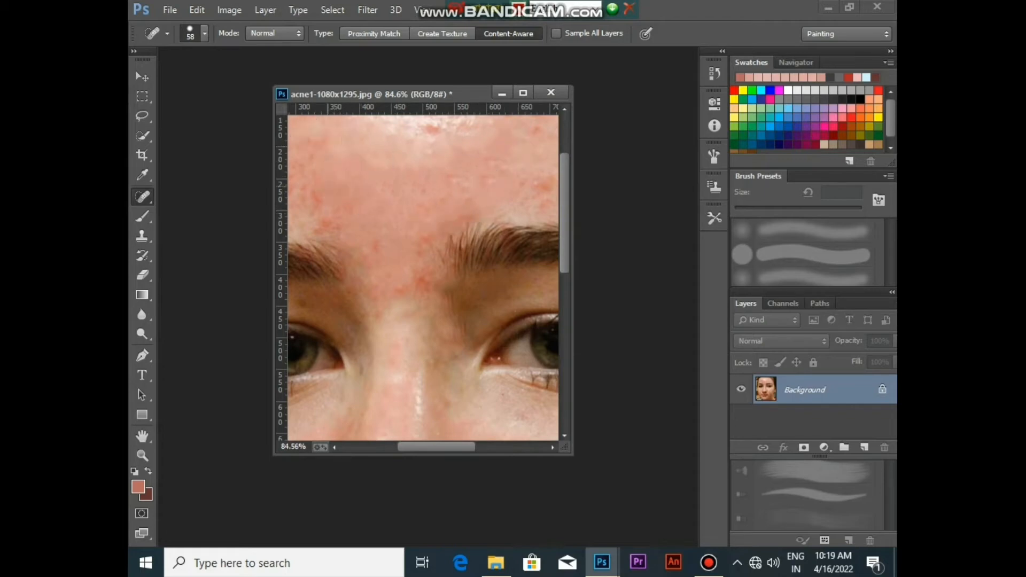
click(319, 203)
click(427, 139)
click(542, 137)
click(529, 187)
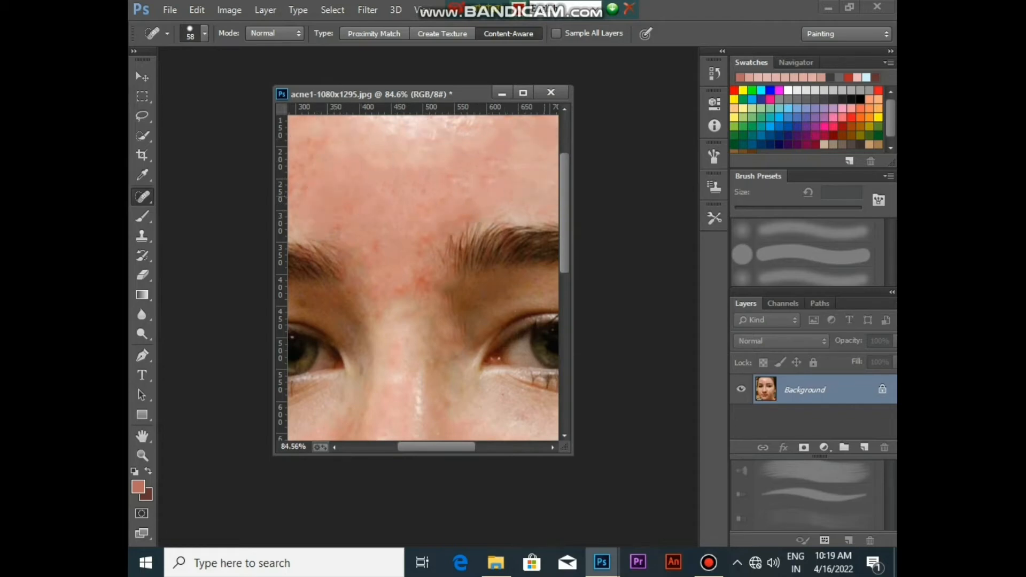
click(439, 211)
Heal the spots on the forehead above the eyebrow on the photo's right side
scroll(409, 222, down, 8)
scroll(490, 139, up, 5)
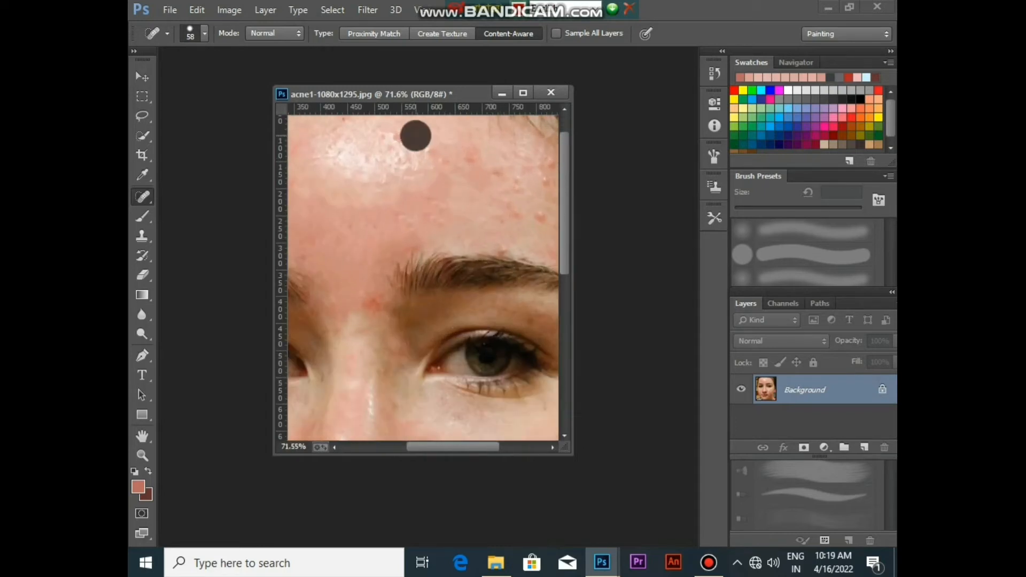
click(527, 186)
click(508, 236)
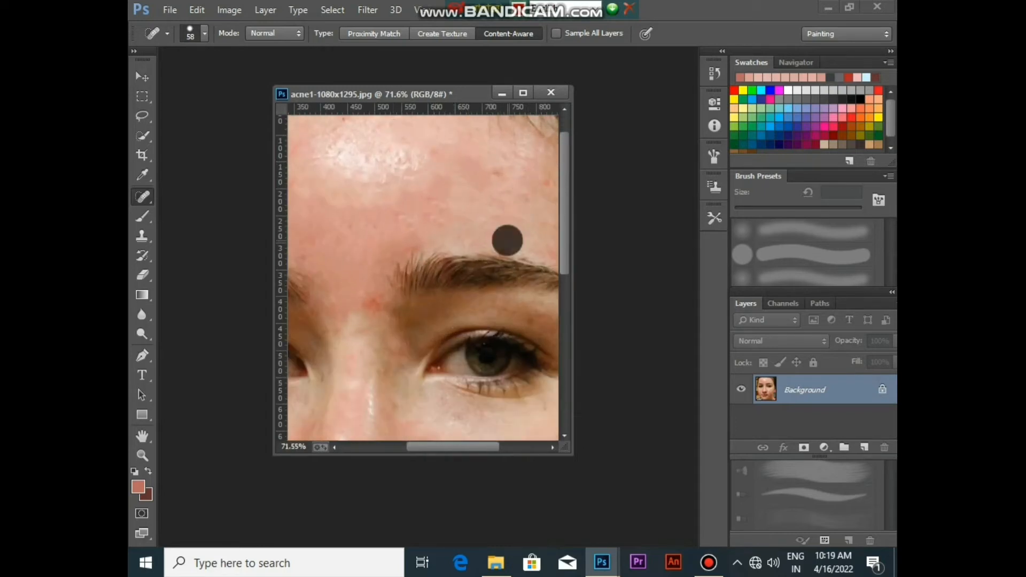
click(440, 155)
Heal the scattered spots near the top of the forehead, above the left-side eyebrow and between the brows
scroll(422, 278, down, 5)
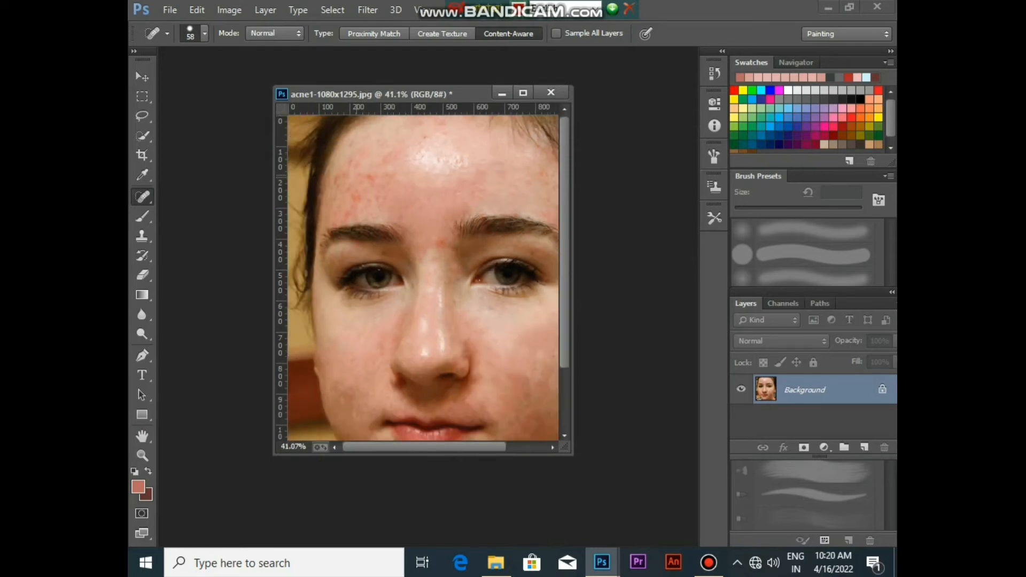
click(363, 156)
click(428, 139)
click(348, 216)
click(409, 213)
click(441, 246)
Heal the cluster of red spots on the upper forehead at the photo's left side
click(369, 149)
click(360, 172)
click(361, 171)
click(345, 171)
click(367, 188)
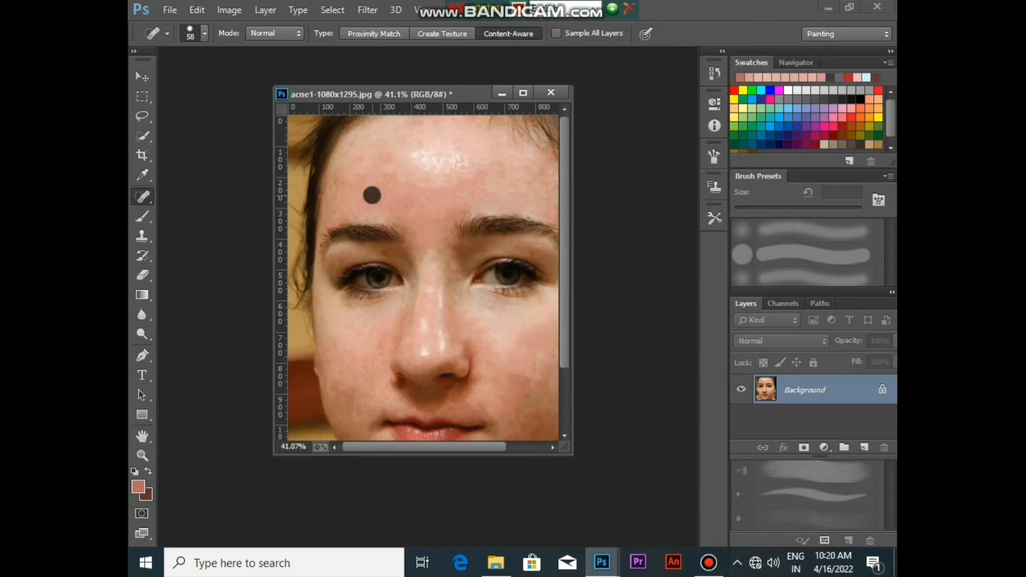
Heal the blemishes at the temple and just above the eyebrow on the photo's left side
click(343, 179)
click(332, 207)
click(331, 212)
click(344, 210)
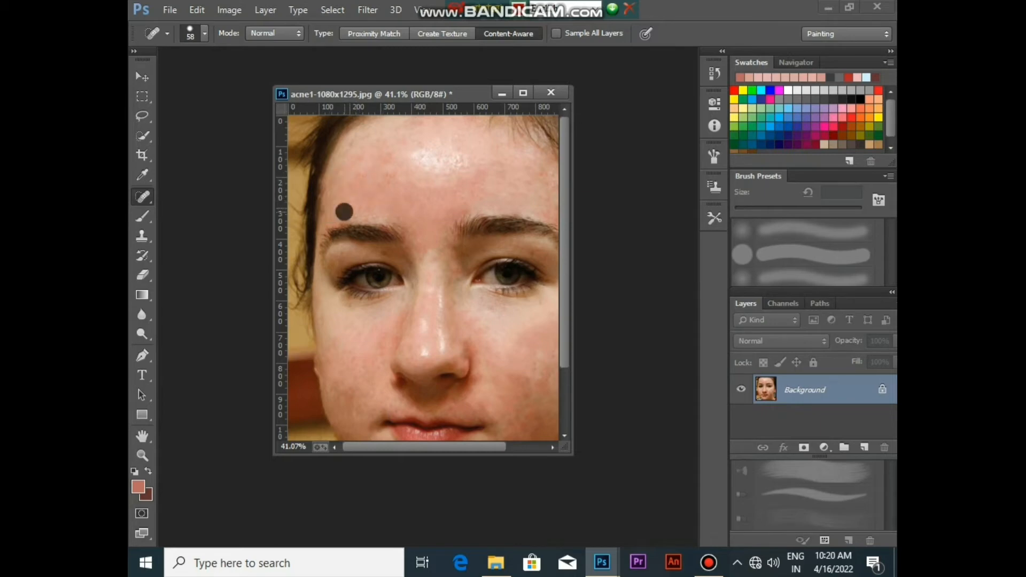
click(354, 212)
click(360, 213)
click(383, 209)
Heal the spots along the hairline and around the outer end of the eyebrow on the photo's right side
scroll(527, 191, down, 4)
scroll(487, 232, up, 4)
click(513, 164)
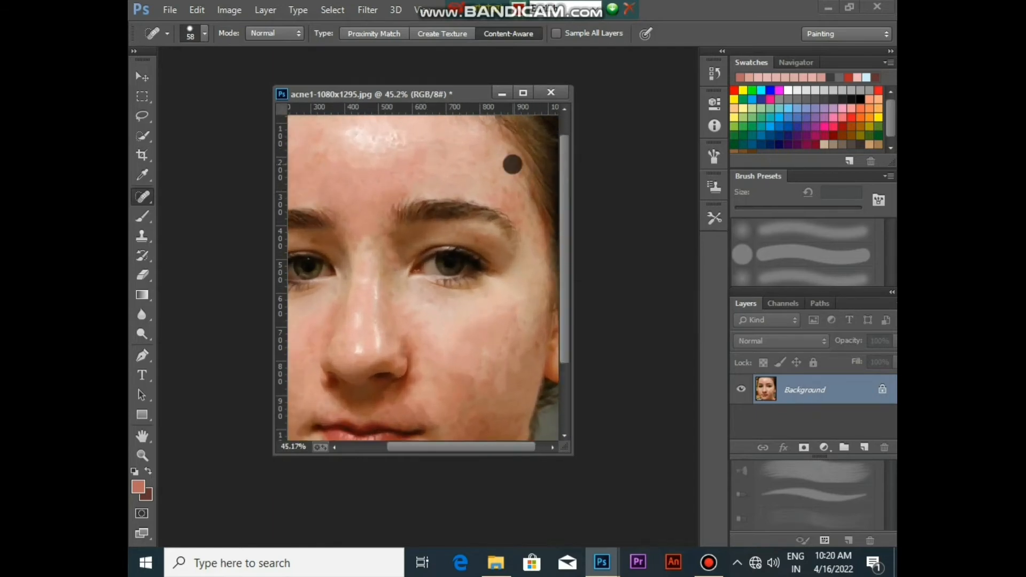
click(405, 164)
click(519, 202)
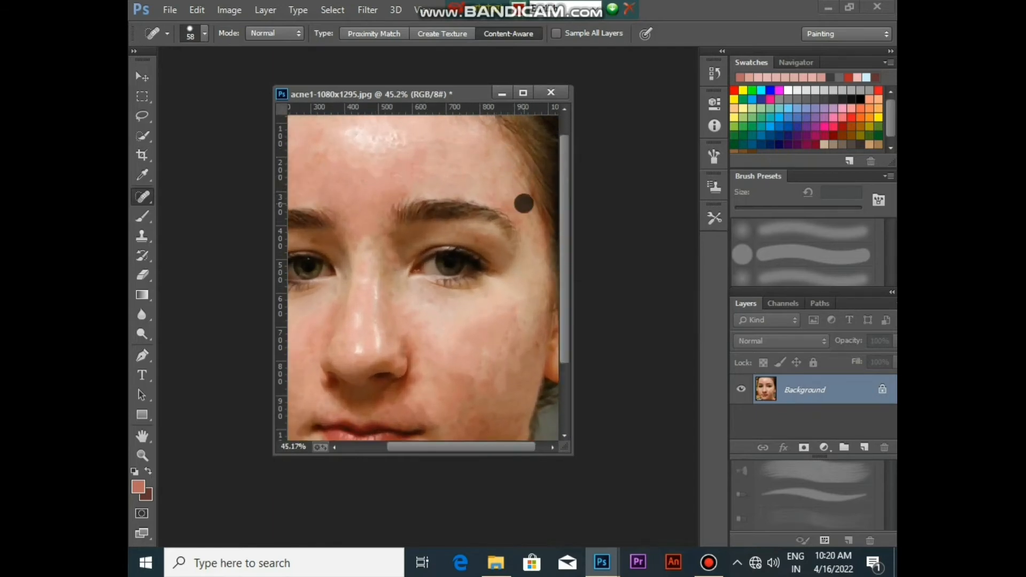
click(533, 236)
click(501, 198)
click(482, 149)
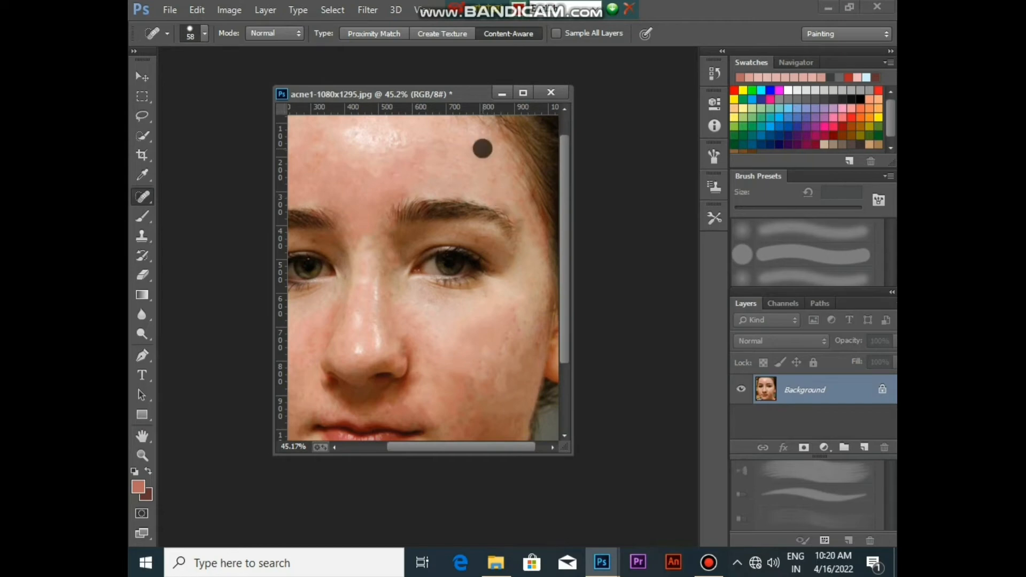
Smooth the leftover marks on the photo's right side at the upper forehead, temple, beside the eye and on the outer cheek
click(495, 149)
click(526, 206)
click(536, 222)
click(544, 249)
click(539, 342)
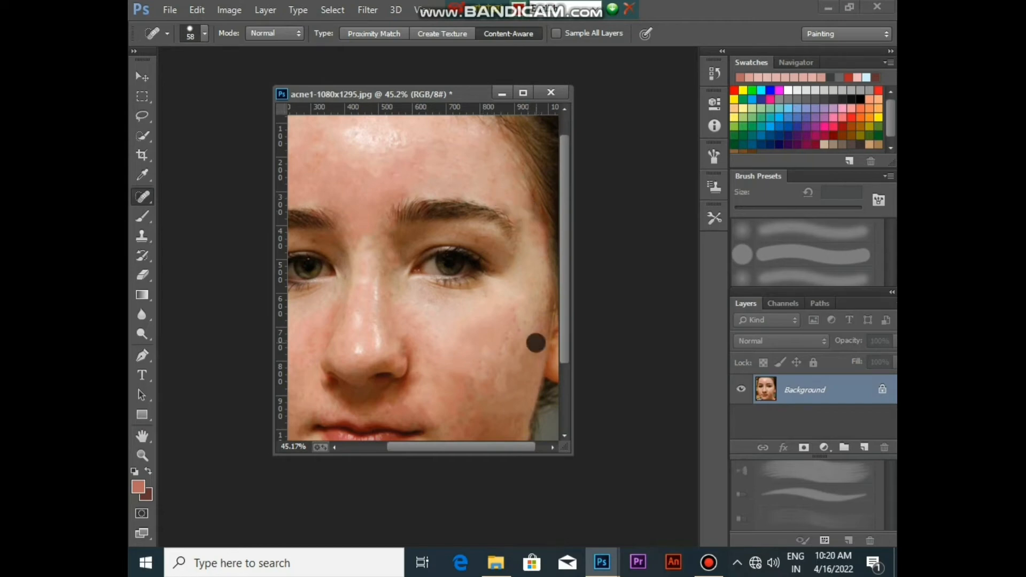
Heal the remaining spots on the outer cheek and beside the eyebrow on the photo's right side
click(515, 313)
click(516, 354)
click(518, 218)
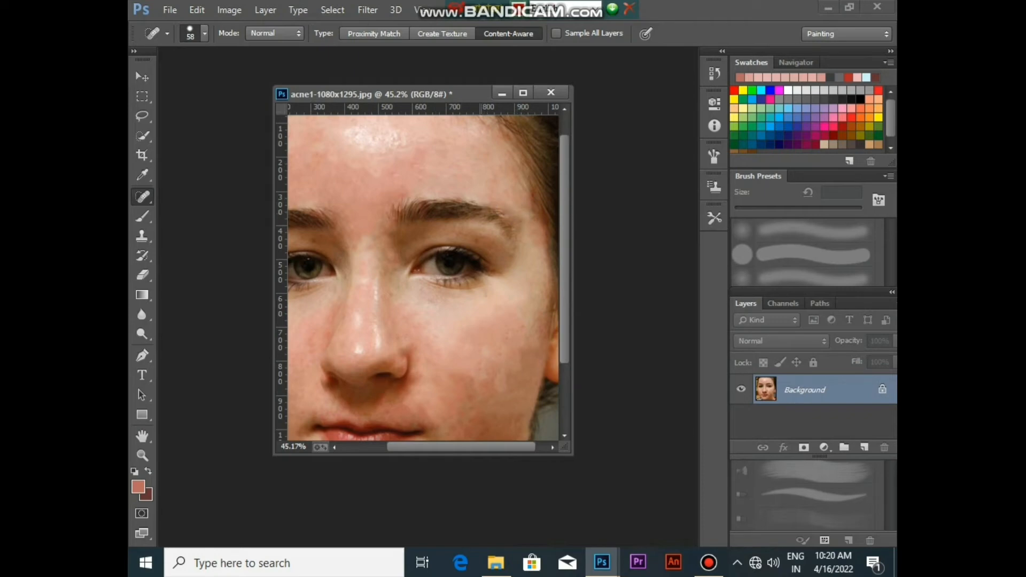
scroll(480, 227, down, 5)
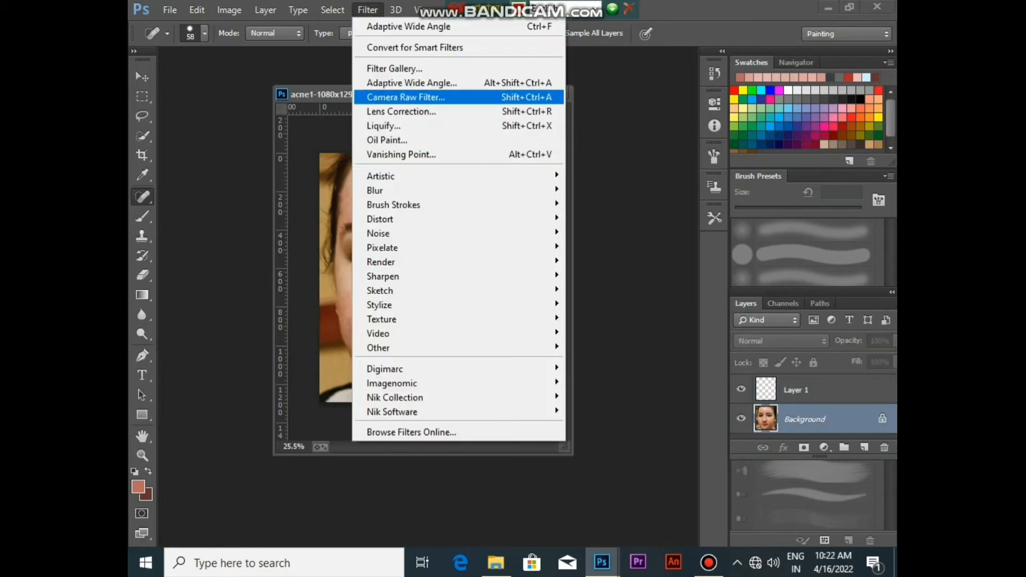
Open the Camera Raw Filter for the Background layer and set Temperature to +13 and Tint to +15
click(406, 97)
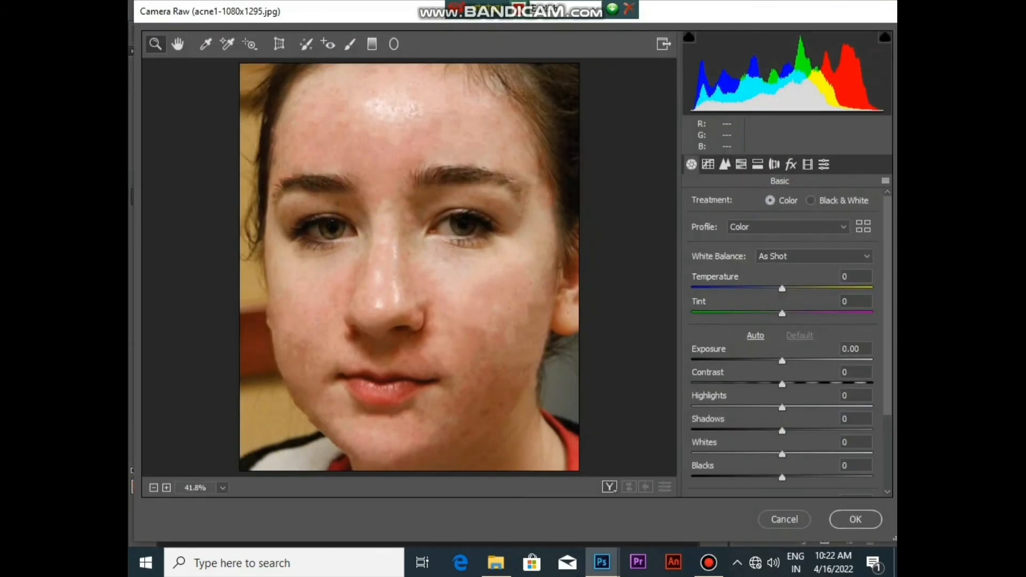
drag(781, 288, 795, 313)
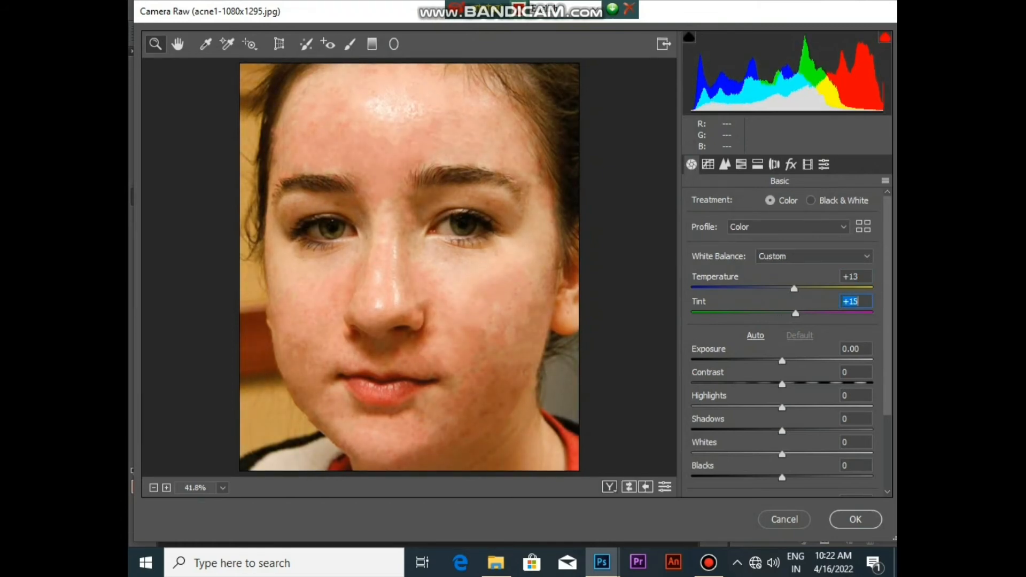
Set Exposure to +0.40, Contrast to -20, Highlights to +21, Shadows to +33, Whites to -12, Clarity to -40, Dehaze to -4 and Vibrance to -9
drag(781, 361, 744, 442)
scroll(771, 453, down, 2)
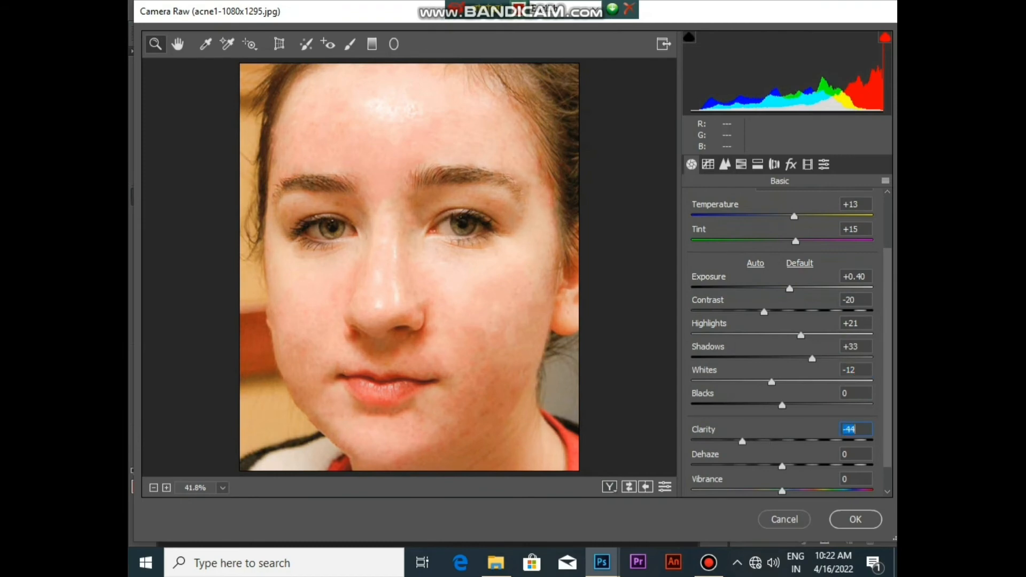
drag(782, 466, 775, 466)
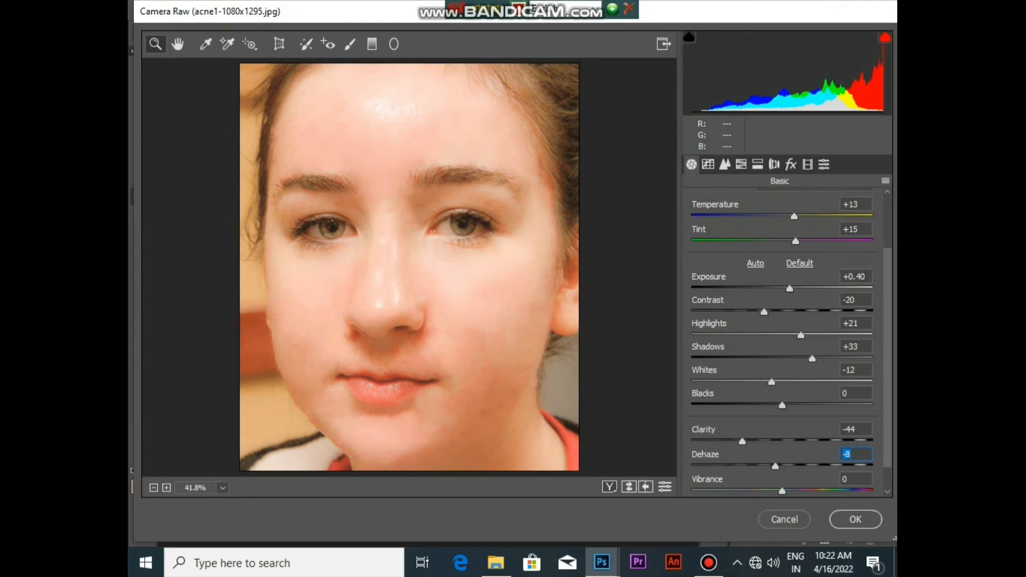
drag(742, 442, 774, 491)
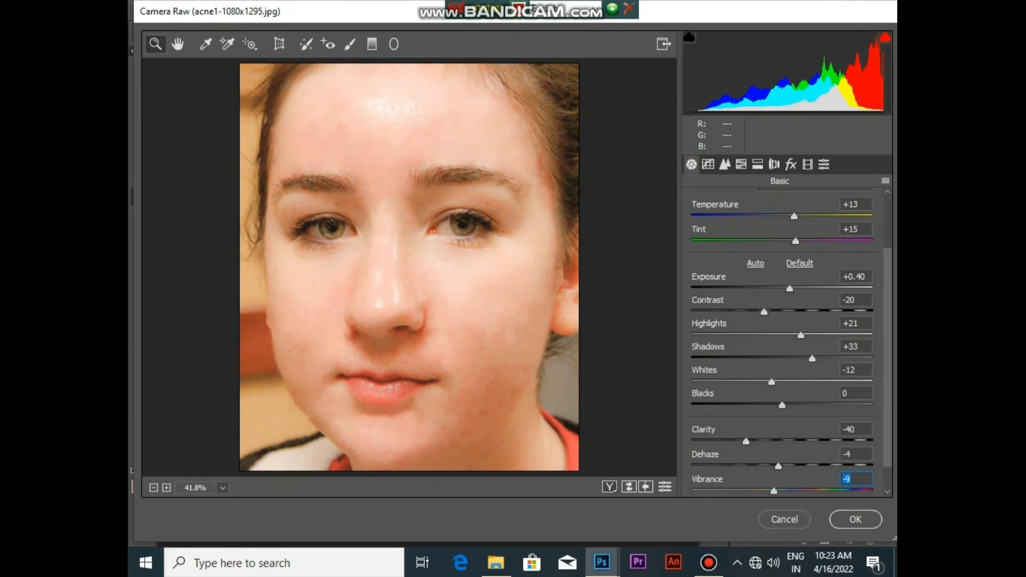
Cool the photo's white balance by setting Temperature to -2 and Tint to -13
scroll(782, 342, up, 3)
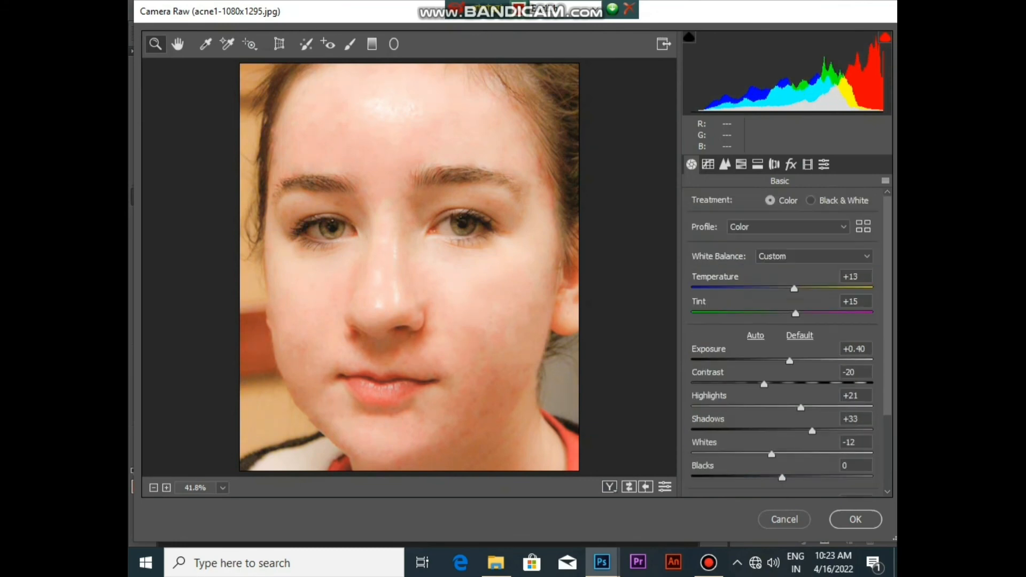
drag(795, 313, 781, 289)
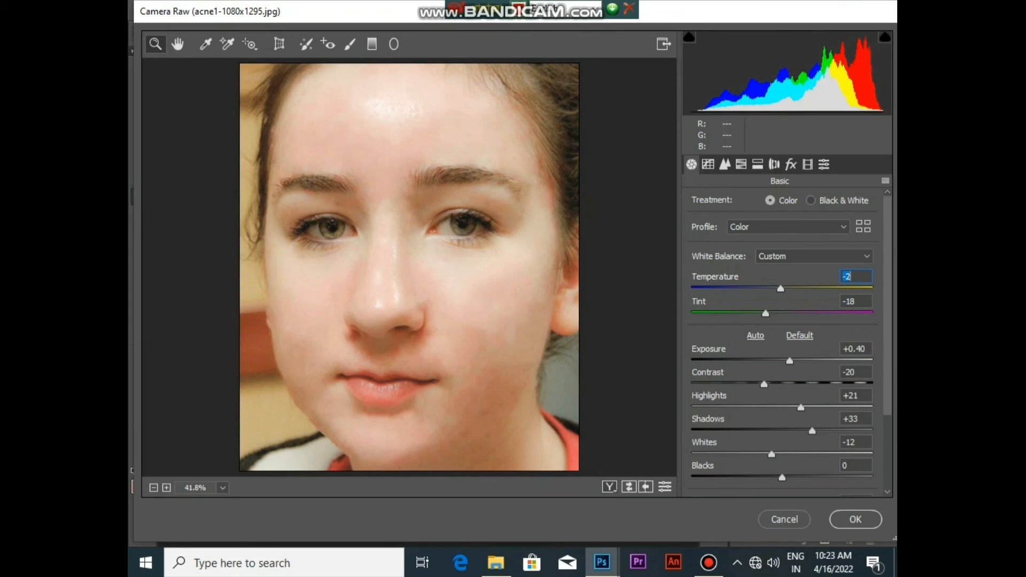
mouse_move(765, 314)
mouse_down()
mouse_move(802, 314)
mouse_move(762, 313)
mouse_move(771, 313)
mouse_up()
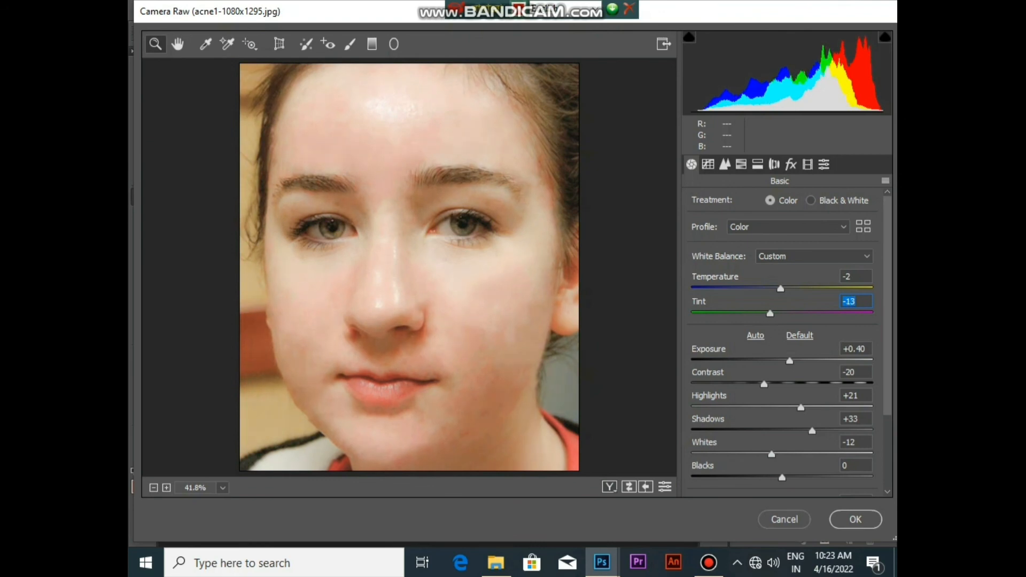
Set Contrast to -12 and apply the Camera Raw adjustments to the photo
scroll(780, 342, down, 3)
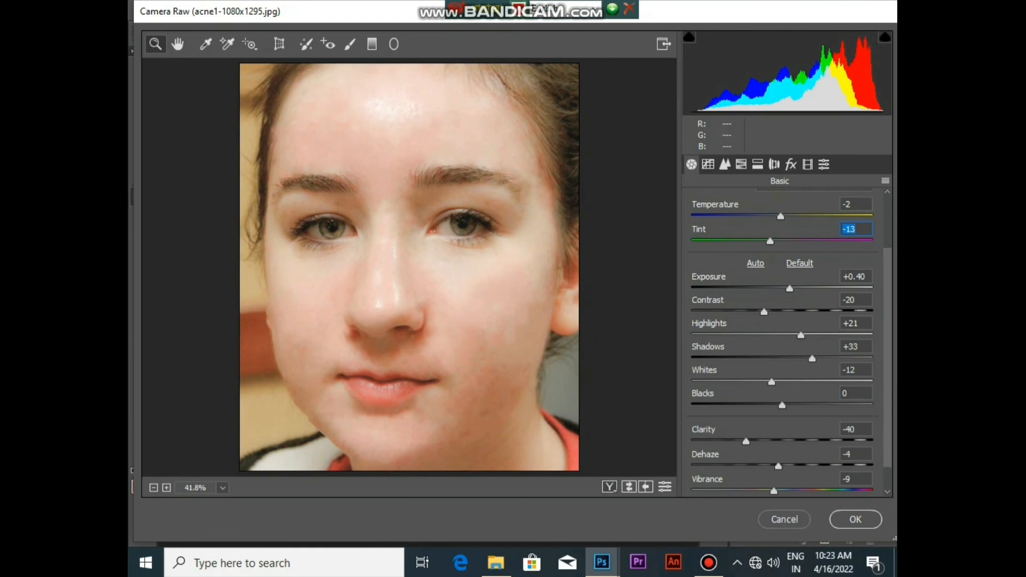
mouse_move(764, 311)
mouse_down()
mouse_move(782, 311)
mouse_move(760, 312)
mouse_move(771, 311)
mouse_up()
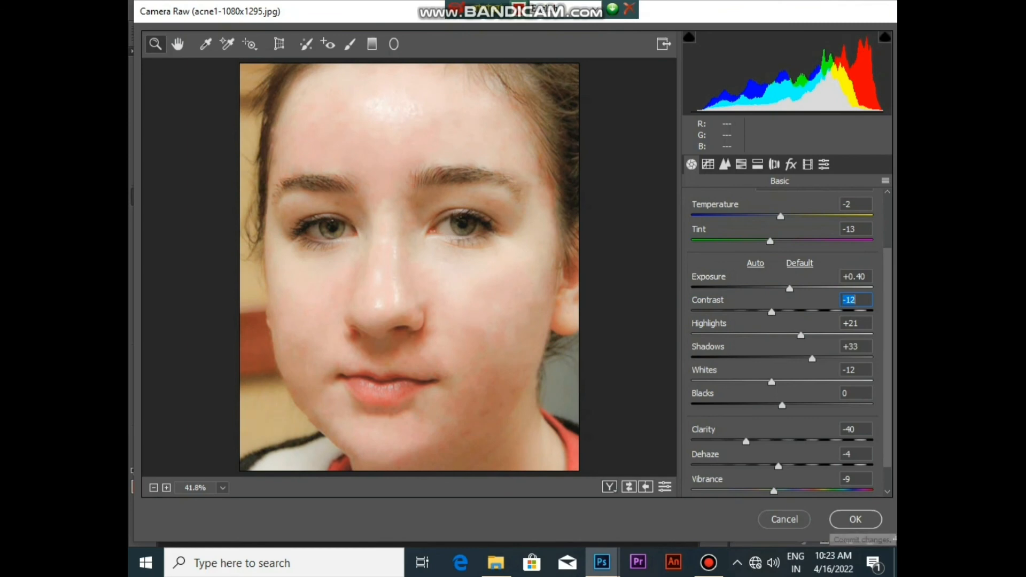
click(855, 519)
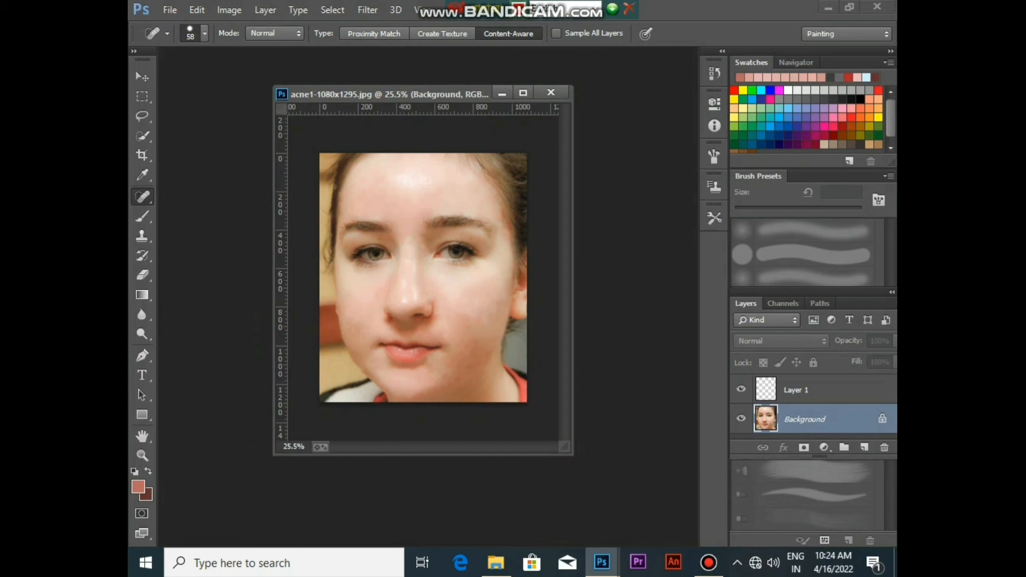
Make Layer 1 the active layer and toggle the Background layer's visibility off and back on
click(816, 390)
click(741, 419)
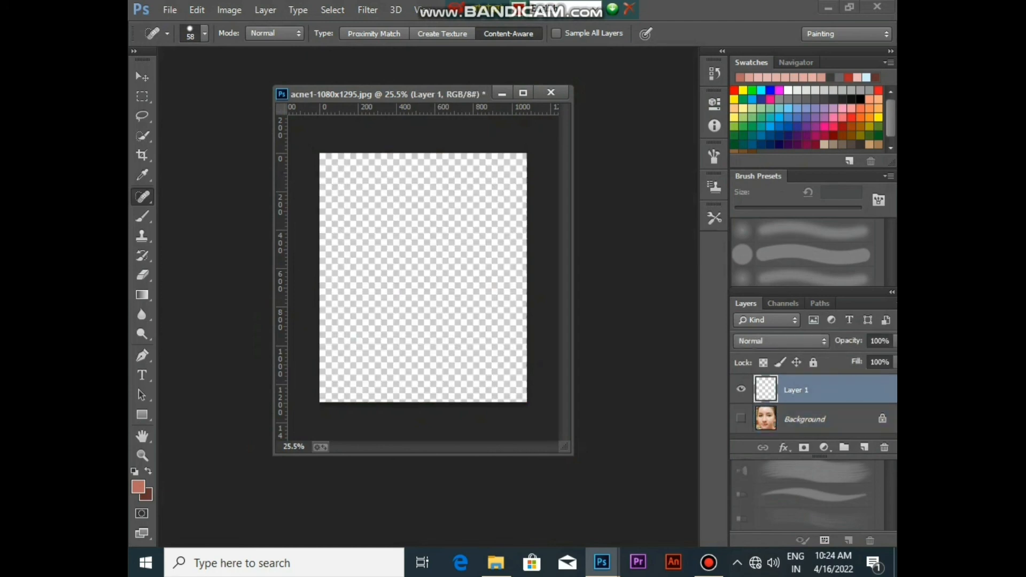
click(741, 419)
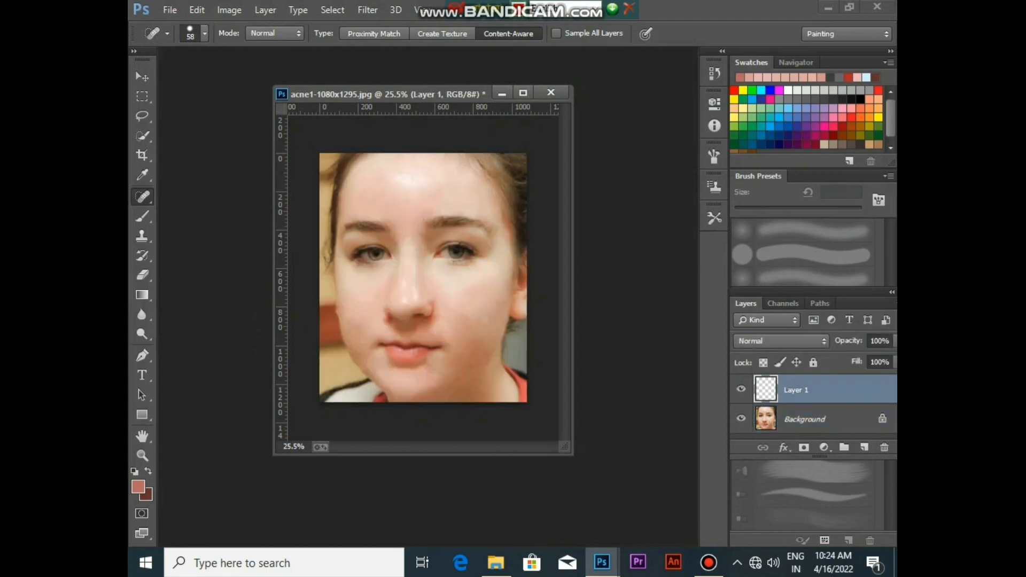